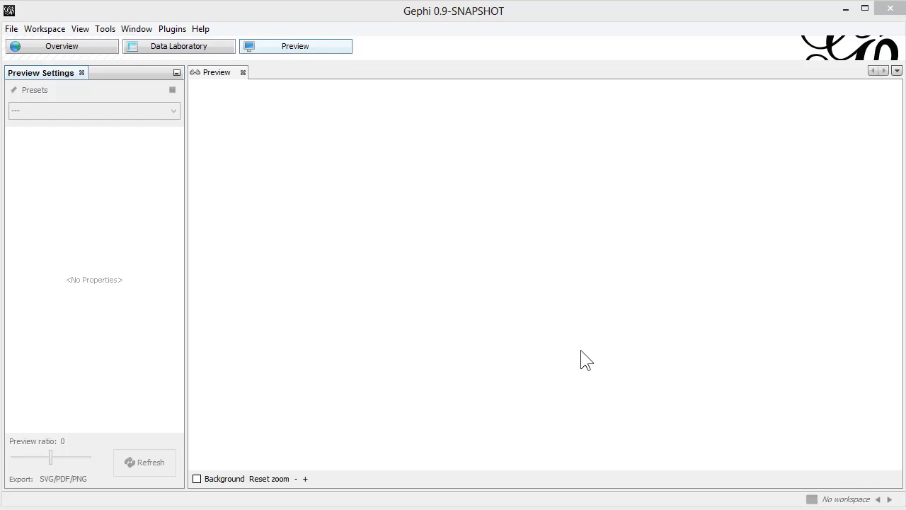
# Import the recent file HadoopTwitterData.graphml as a new directed graph and refresh its preview.
pyautogui.click(12, 29)
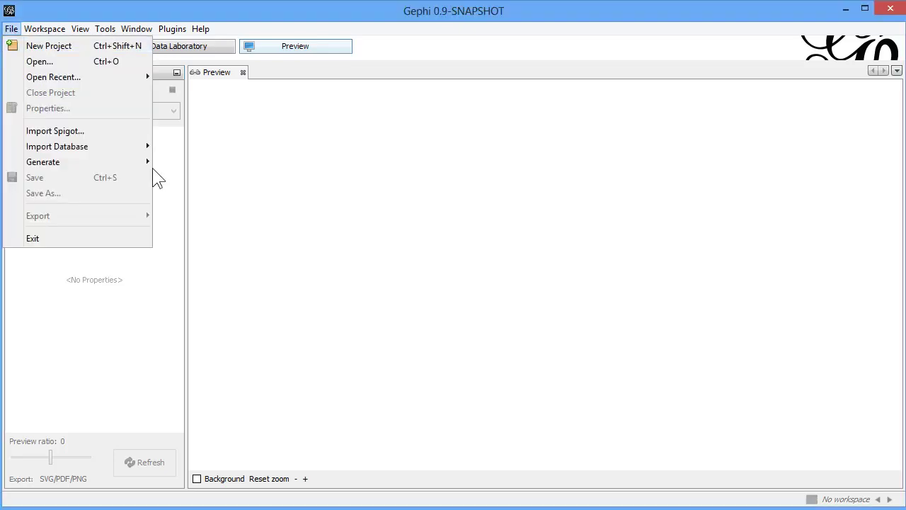
pyautogui.moveTo(109, 79)
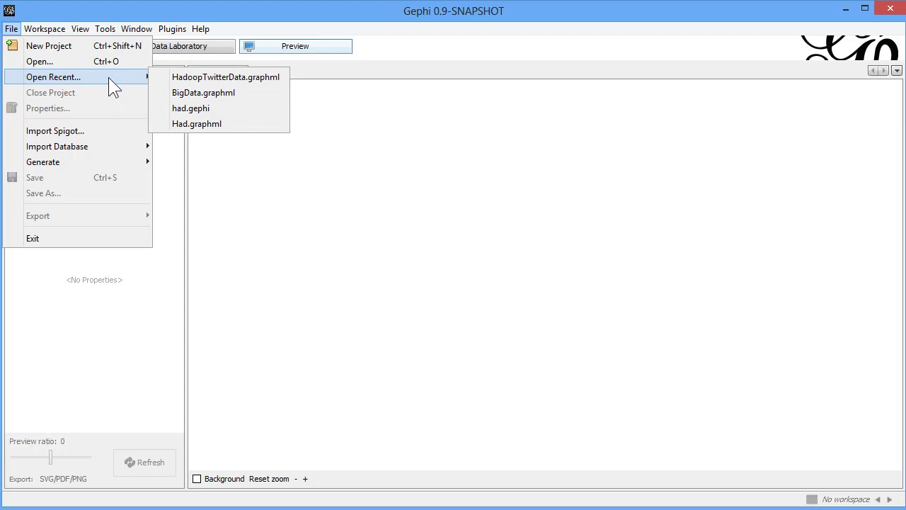
pyautogui.click(204, 77)
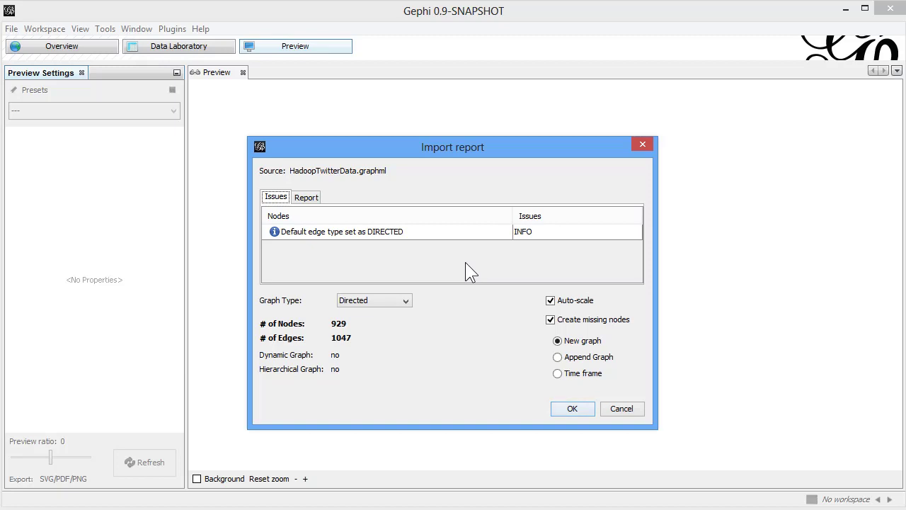
pyautogui.moveTo(476, 146); pyautogui.dragTo(481, 120)
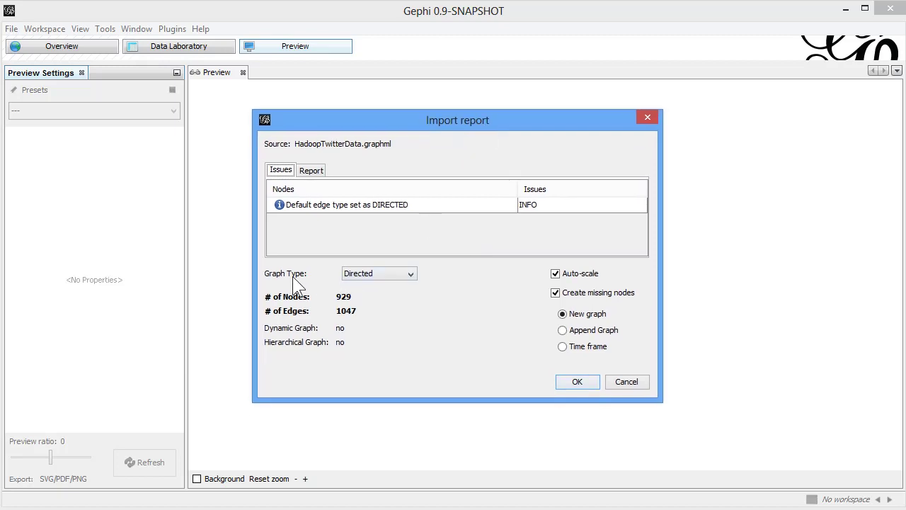
pyautogui.click(365, 275)
pyautogui.click(363, 283)
pyautogui.click(577, 382)
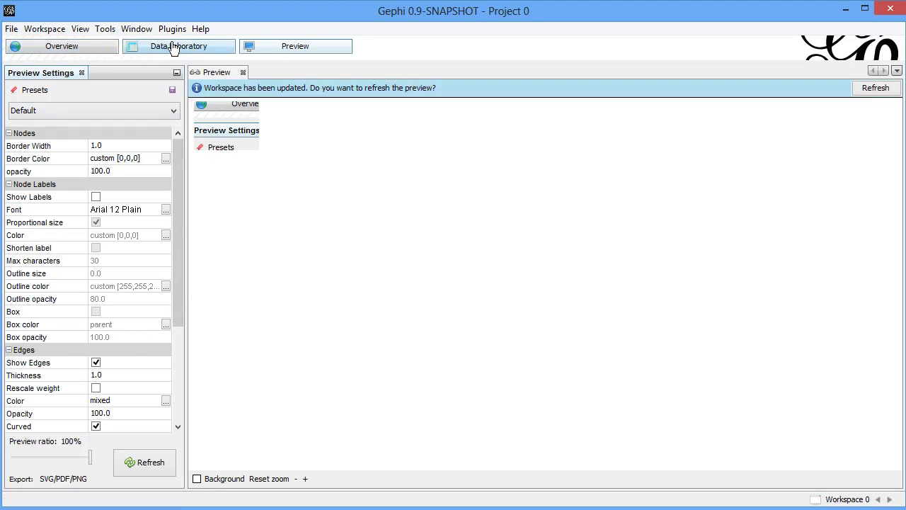
pyautogui.click(880, 89)
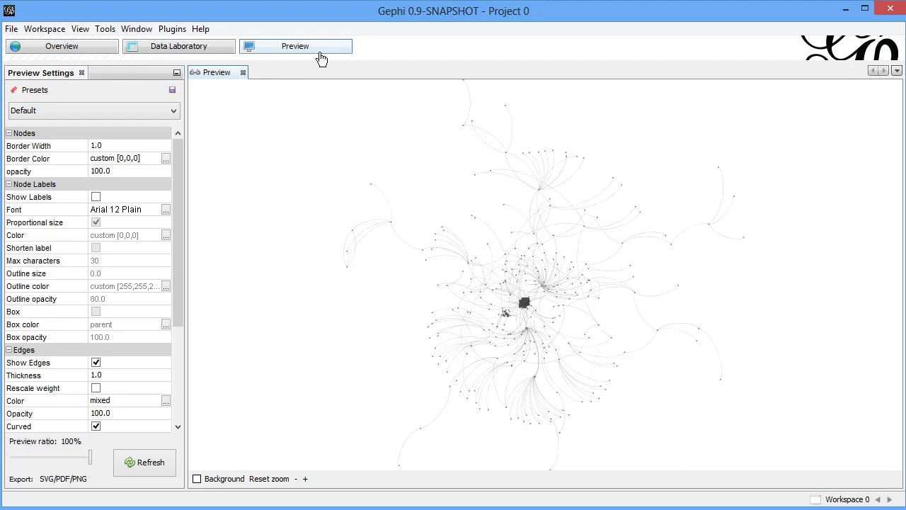
# Look over the layout, statistics, filter, partition and ranking options available in the graph Overview.
pyautogui.click(94, 55)
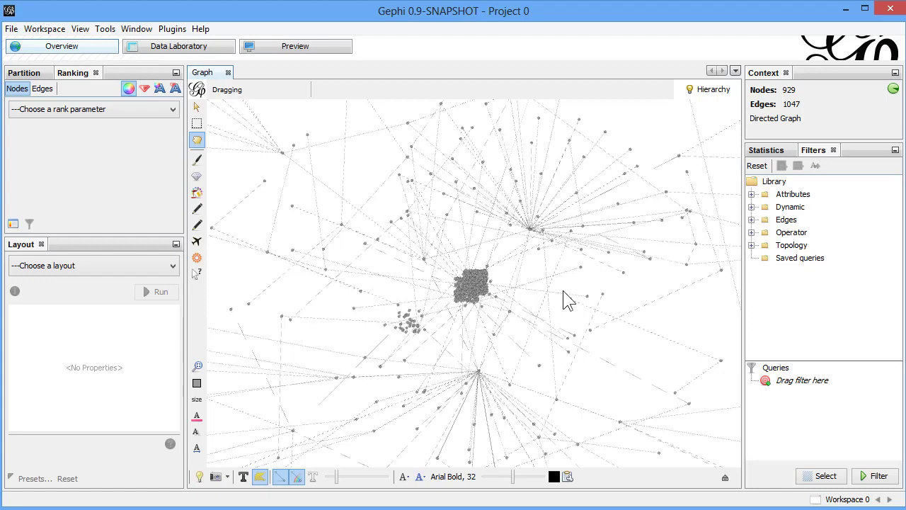
pyautogui.click(54, 266)
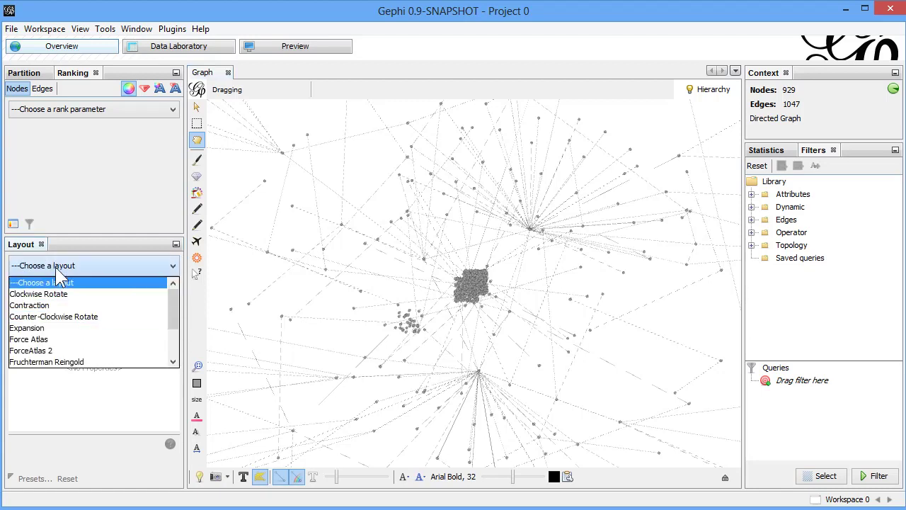
pyautogui.click(56, 267)
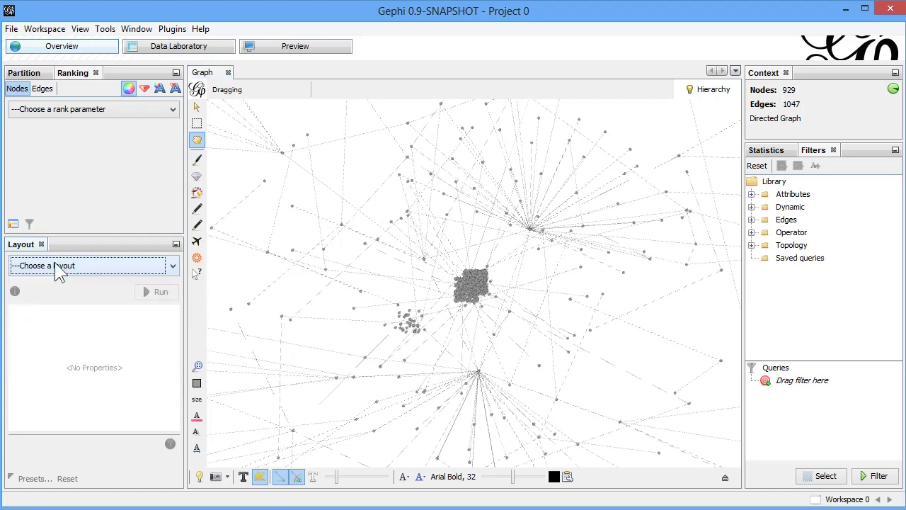
pyautogui.click(778, 152)
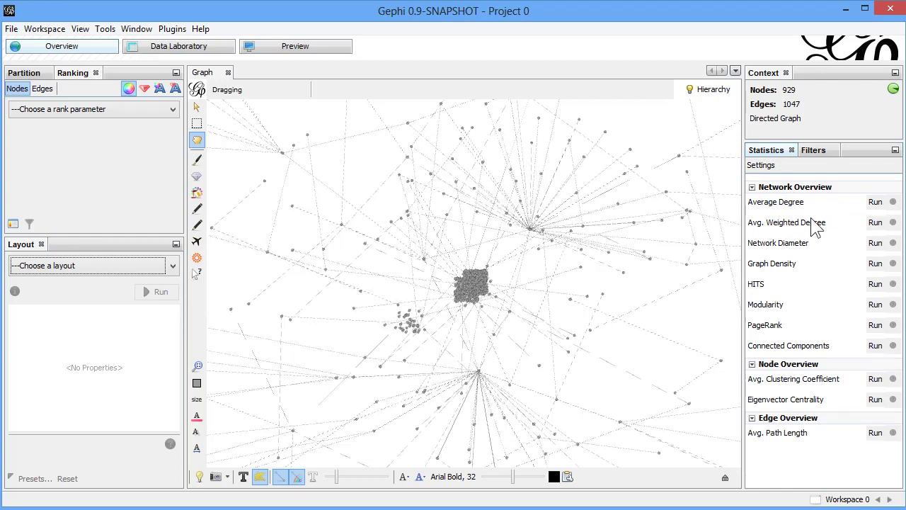
pyautogui.click(821, 151)
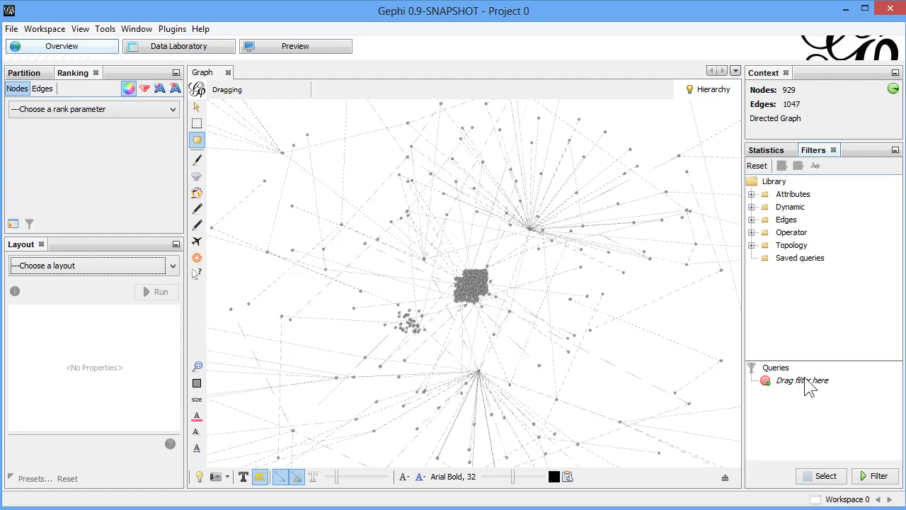
pyautogui.click(875, 475)
pyautogui.click(39, 74)
pyautogui.click(78, 74)
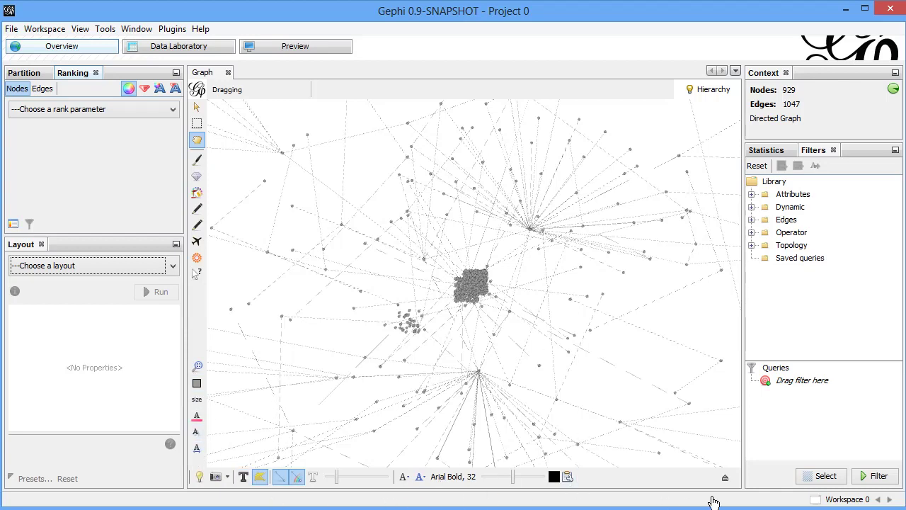
# Examine the graph's global, node, edge and label display settings, and hide them again.
pyautogui.click(726, 479)
pyautogui.click(725, 479)
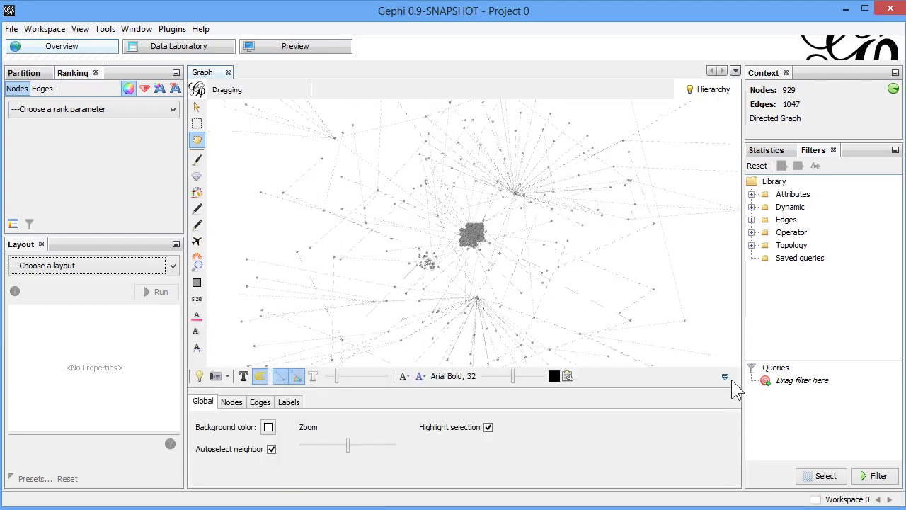
pyautogui.click(231, 402)
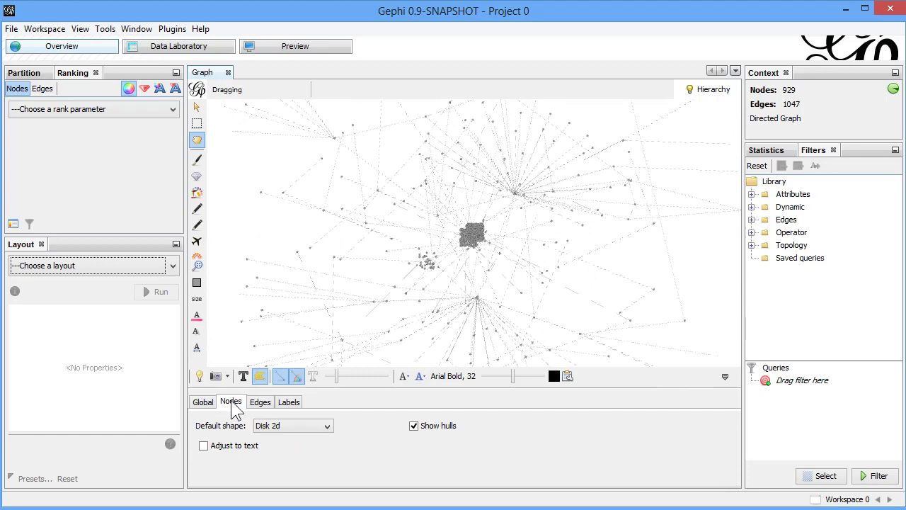
pyautogui.click(262, 407)
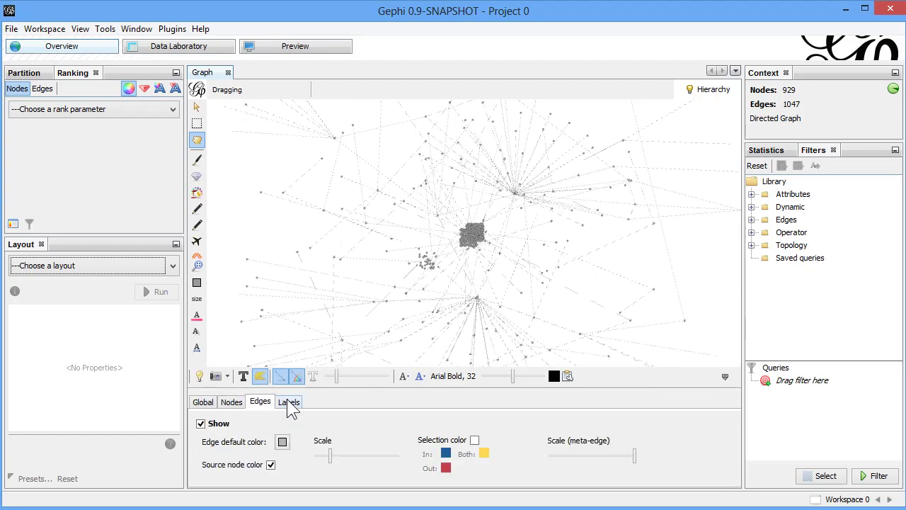
pyautogui.click(284, 404)
pyautogui.click(262, 405)
pyautogui.click(241, 405)
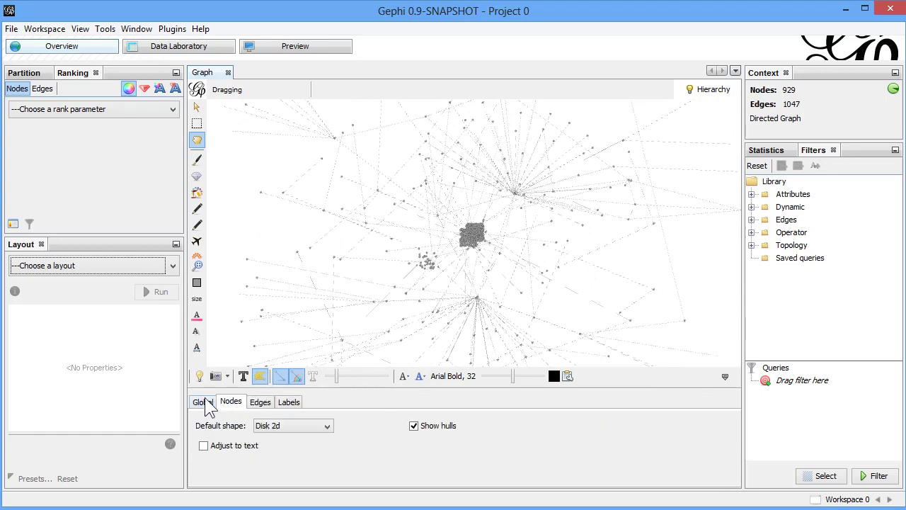
pyautogui.click(209, 404)
pyautogui.click(725, 376)
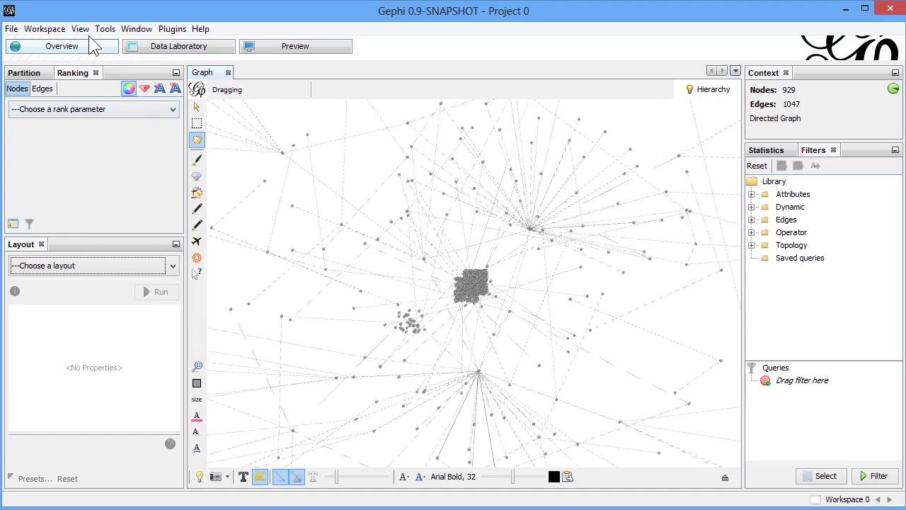
# Review the node and edge tables in the Data Laboratory and sort the edges by Weight in ascending order.
pyautogui.click(175, 51)
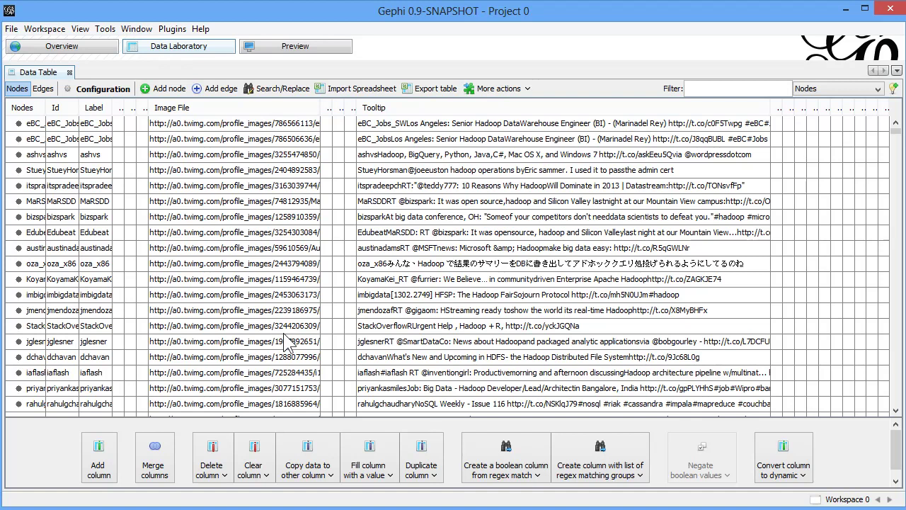
pyautogui.click(42, 89)
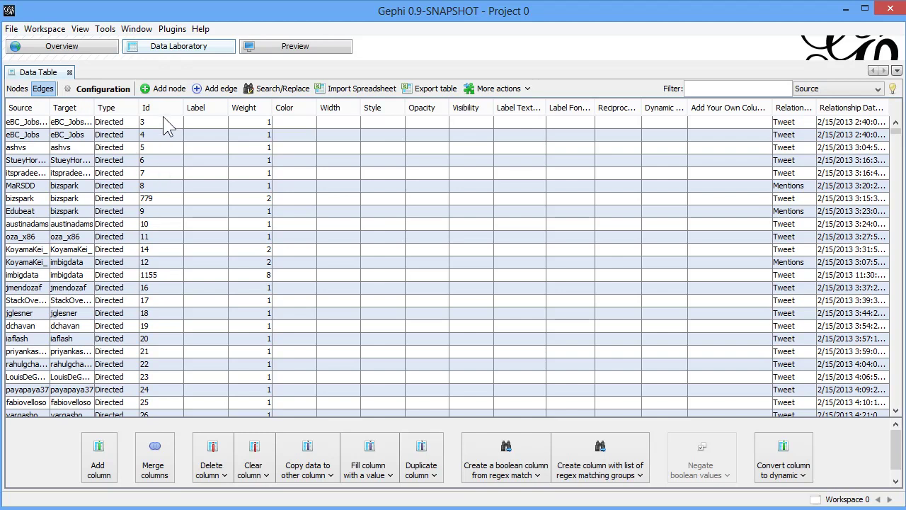
pyautogui.scroll(-6, 170, 219)
pyautogui.scroll(6, 175, 225)
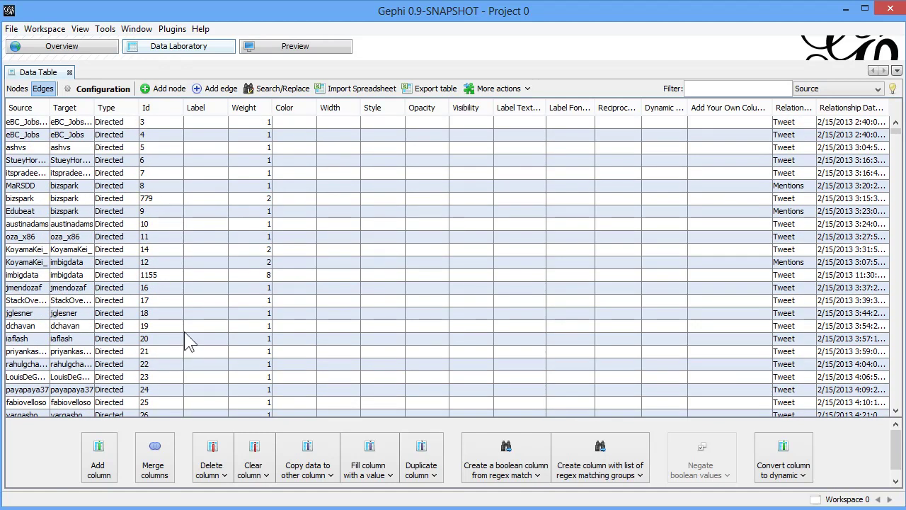
pyautogui.click(243, 107)
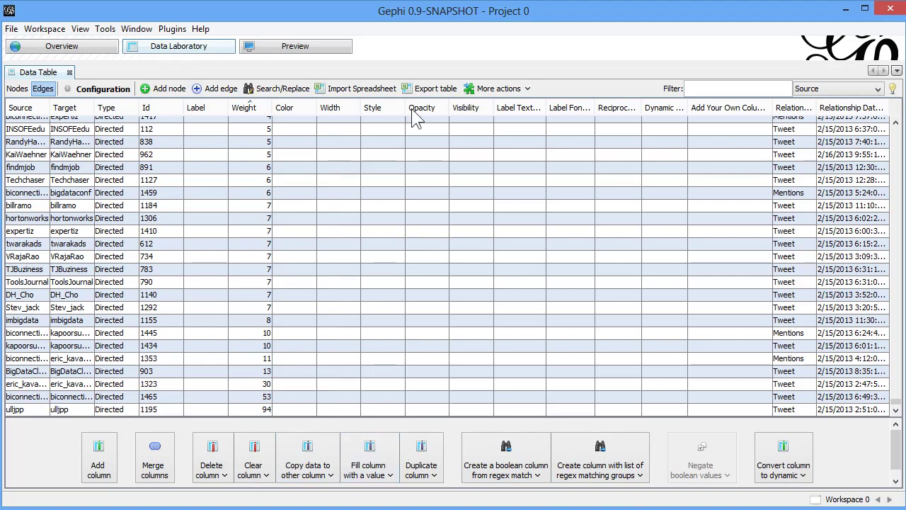
# Collapse the node, node label, edge, edge arrow and edge label groups of the Preview settings and refresh the preview.
pyautogui.click(314, 51)
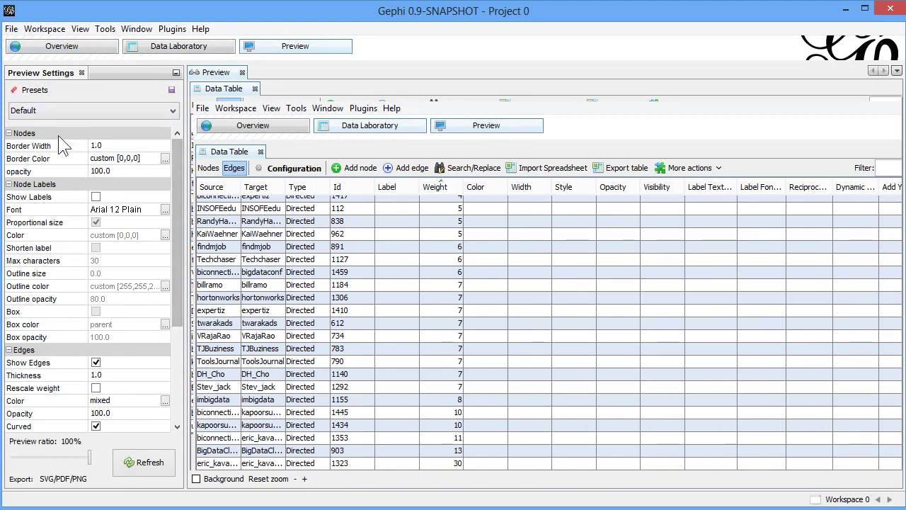
pyautogui.click(9, 133)
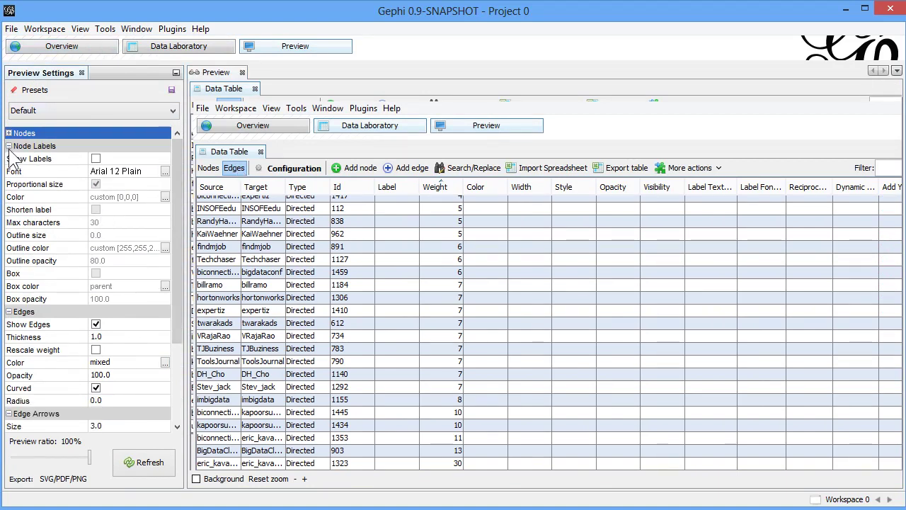
pyautogui.click(8, 146)
pyautogui.click(9, 158)
pyautogui.click(8, 171)
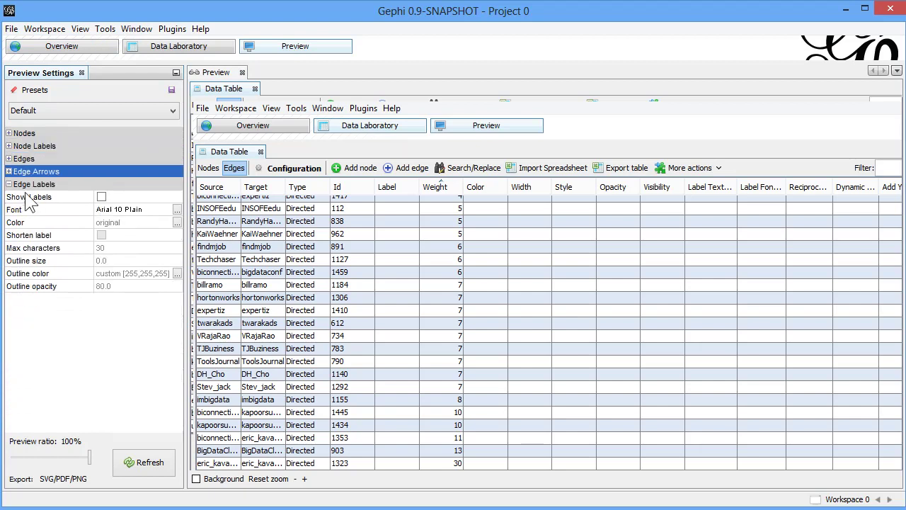
pyautogui.click(8, 184)
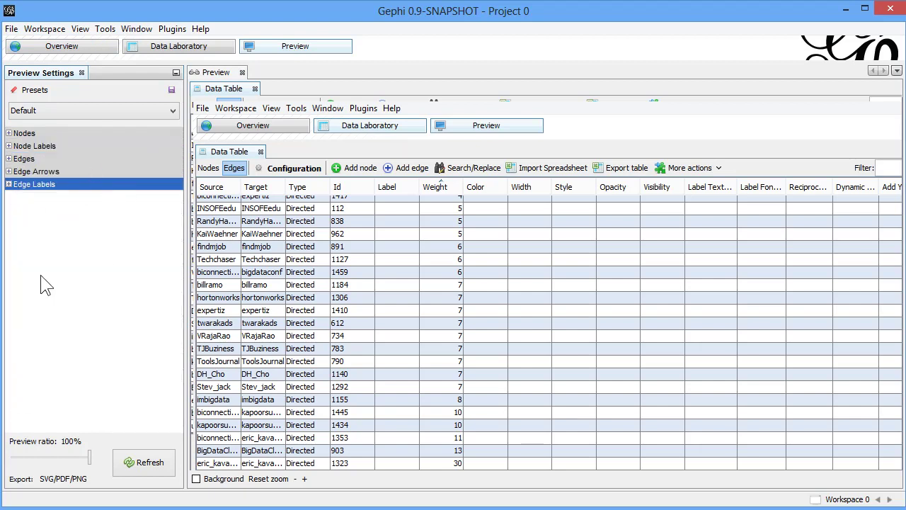
pyautogui.click(152, 470)
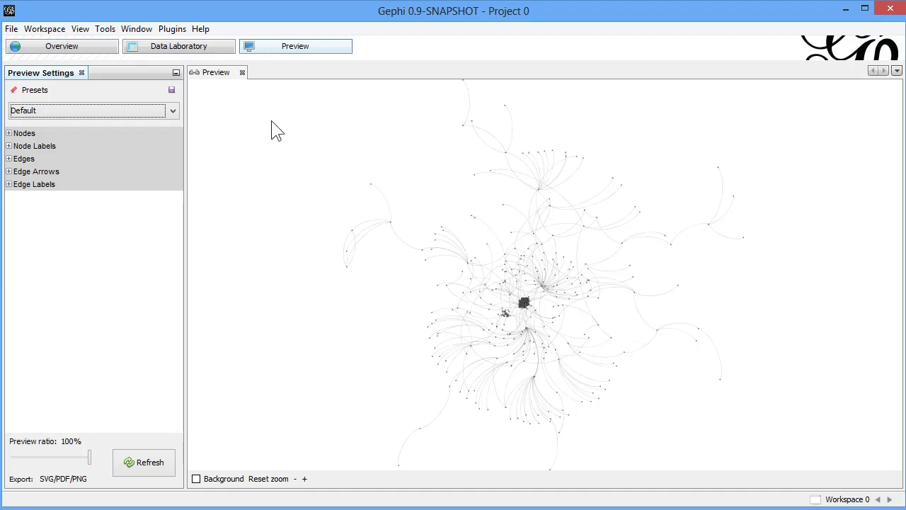
# Examine the network in the Overview at different zoom levels, inspecting individual nodes and their connections.
pyautogui.click(81, 47)
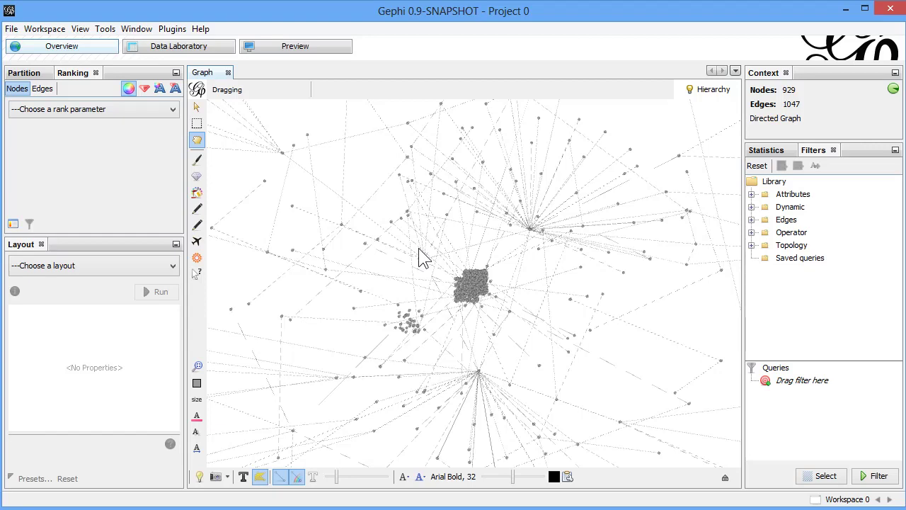
pyautogui.scroll(-5, 410, 244)
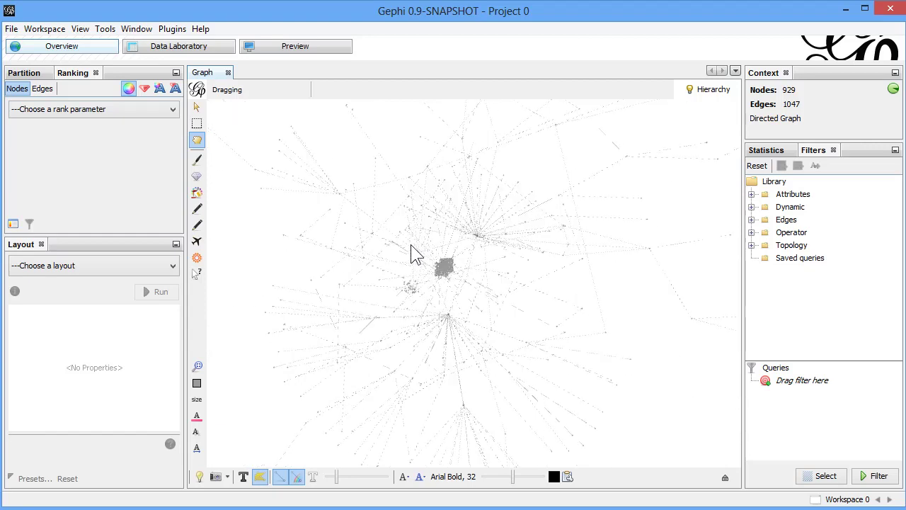
pyautogui.scroll(-2, 411, 245)
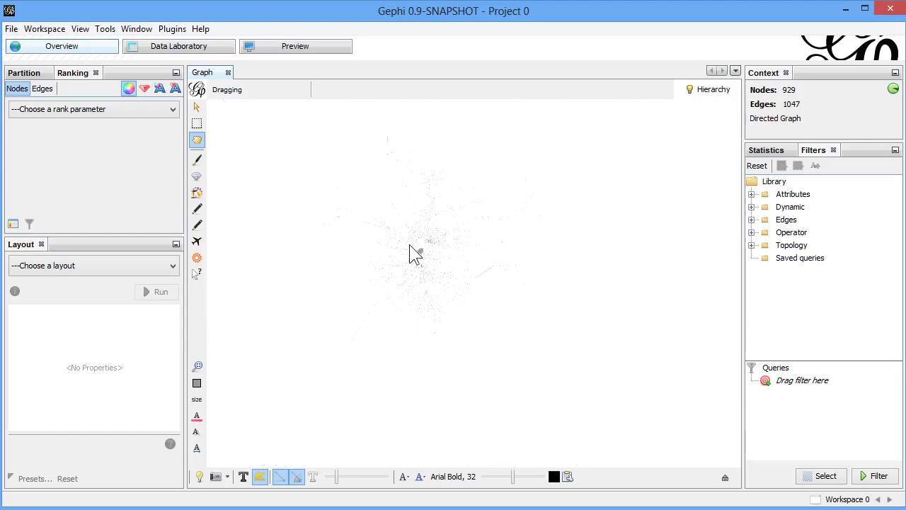
pyautogui.scroll(6, 414, 255)
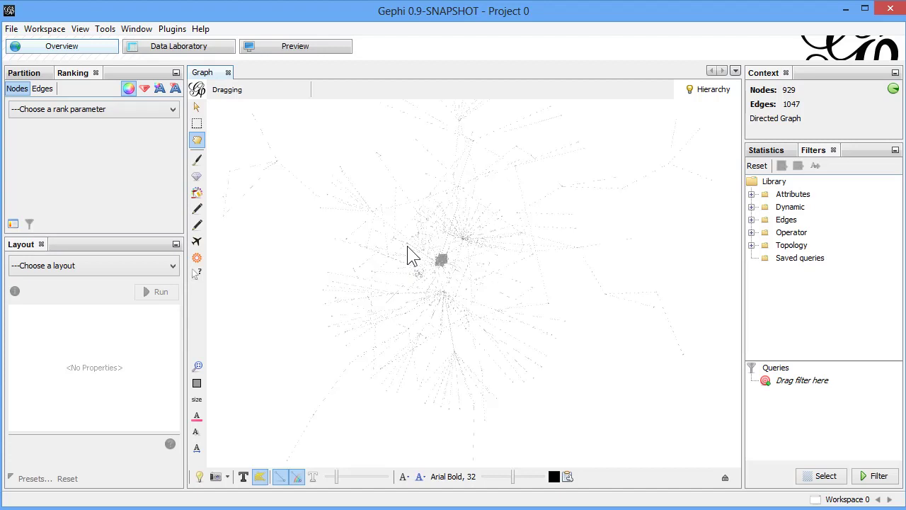
pyautogui.scroll(6, 408, 248)
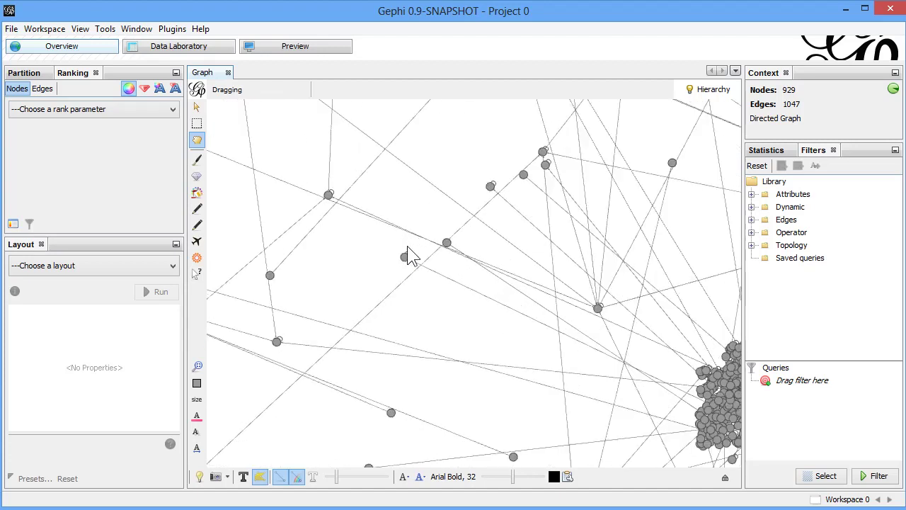
pyautogui.scroll(4, 408, 251)
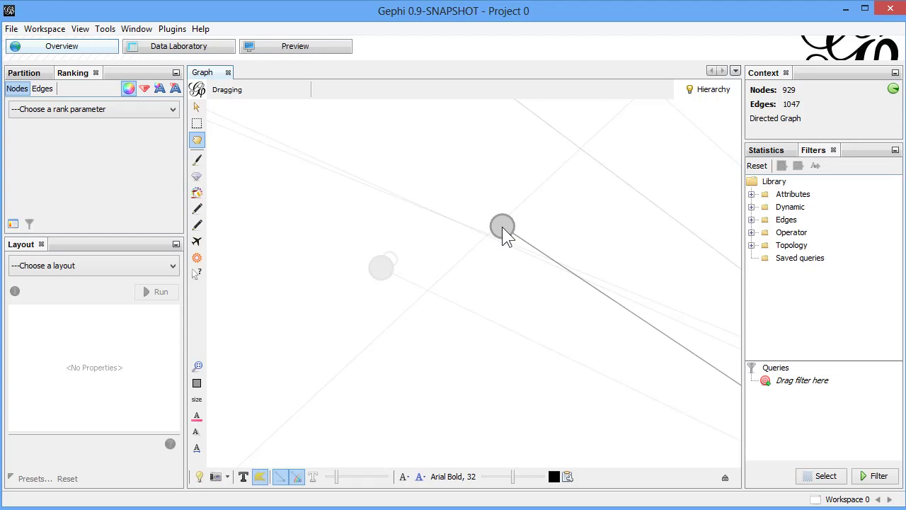
pyautogui.scroll(-5, 501, 228)
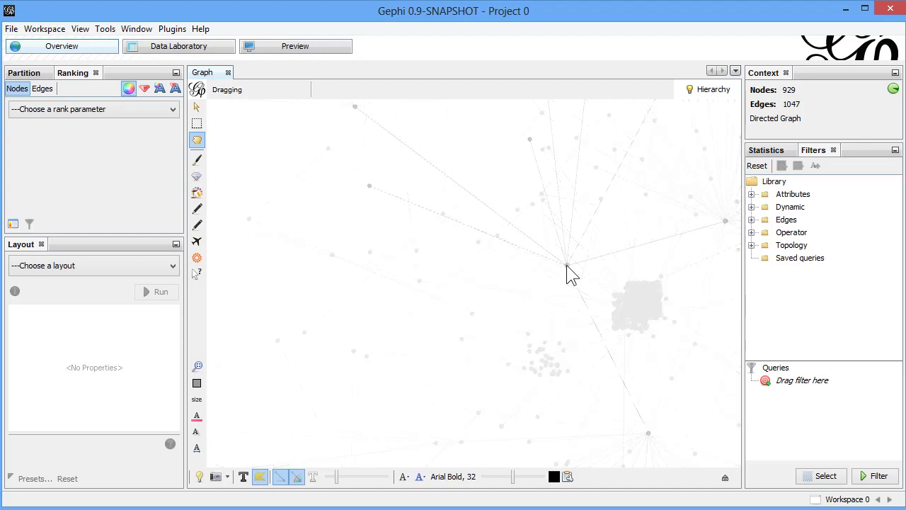
pyautogui.scroll(10, 573, 278)
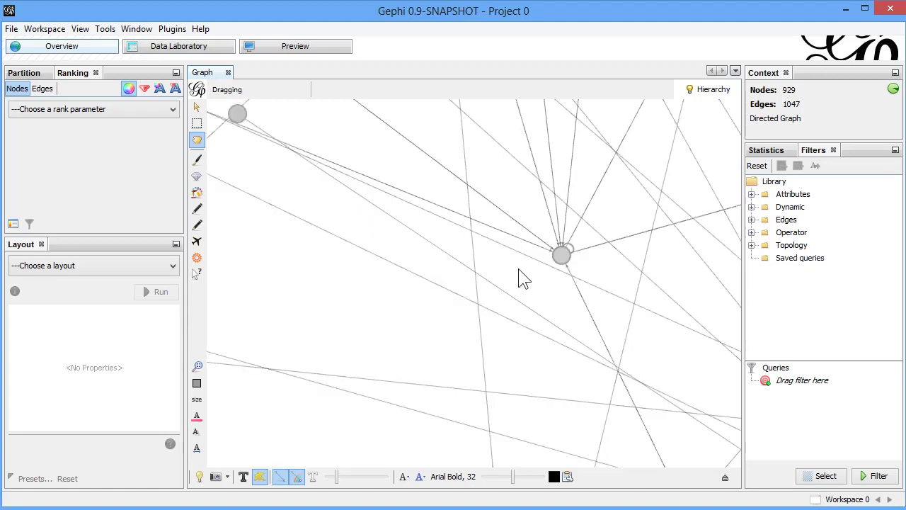
pyautogui.scroll(-5, 520, 280)
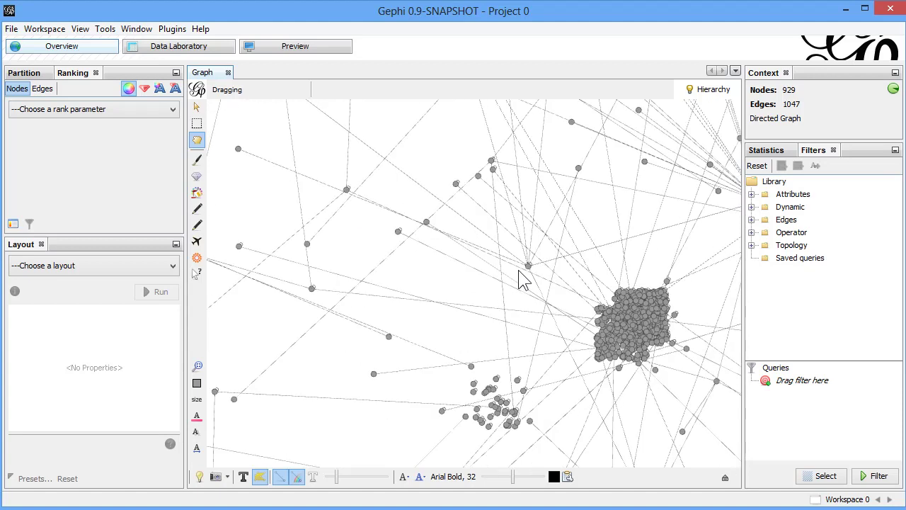
# Examine the network's hubs and dense central cluster up close and as a whole, and slightly increase the edge thickness.
pyautogui.scroll(-2, 519, 272)
pyautogui.scroll(-3, 519, 272)
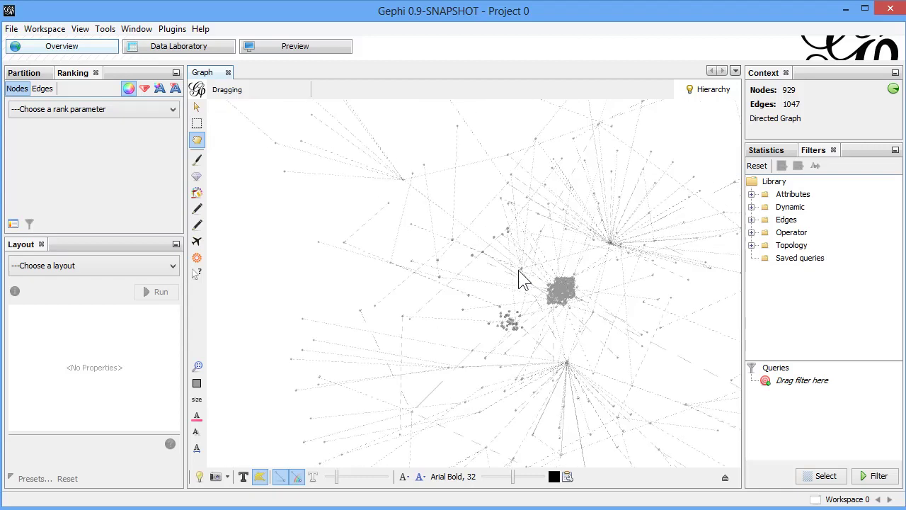
pyautogui.scroll(-3, 518, 276)
pyautogui.scroll(4, 518, 276)
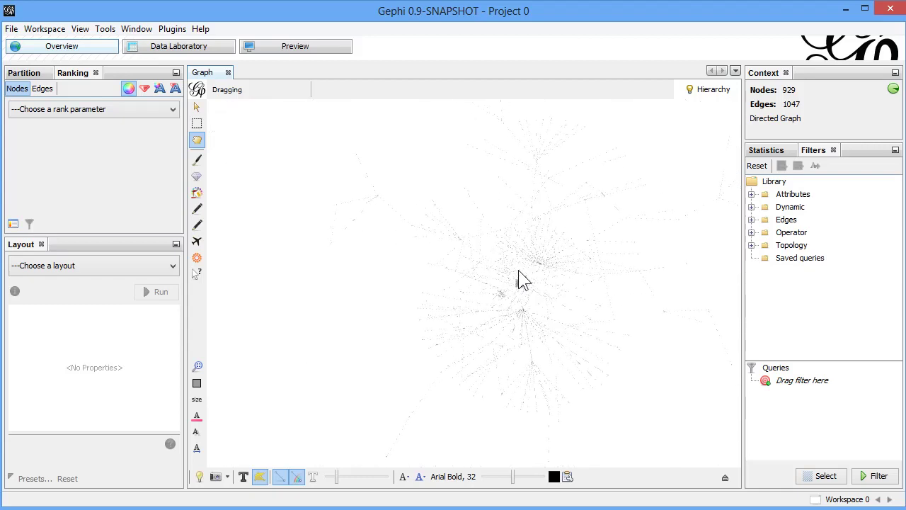
pyautogui.scroll(3, 519, 279)
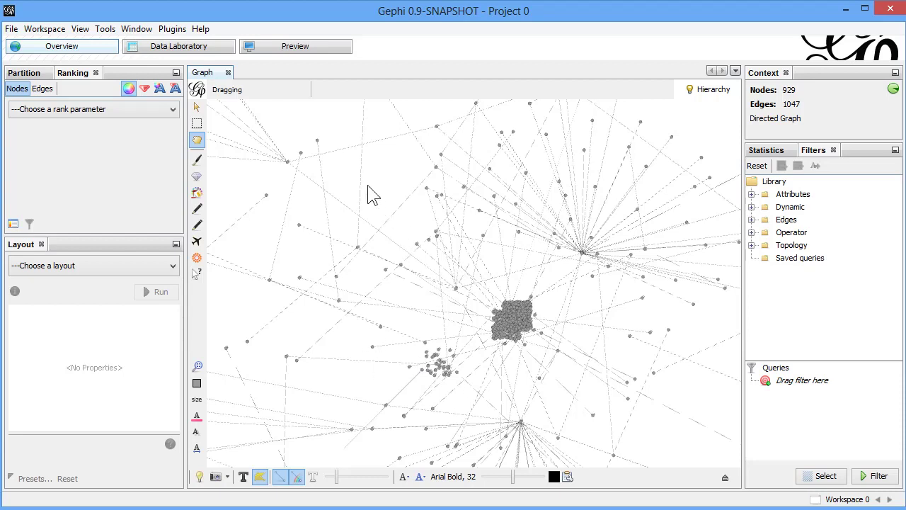
pyautogui.scroll(-2, 399, 243)
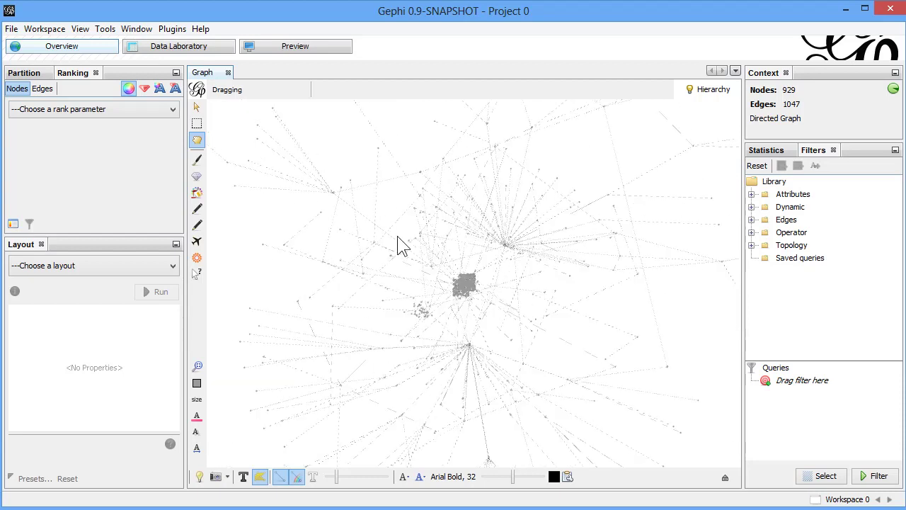
pyautogui.scroll(1, 400, 244)
pyautogui.scroll(1, 399, 243)
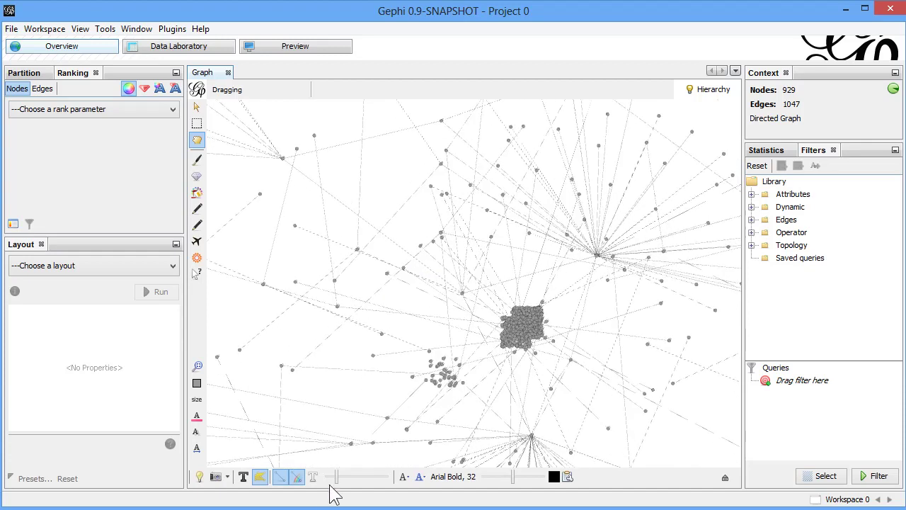
pyautogui.moveTo(340, 483)
pyautogui.mouseDown()
pyautogui.moveTo(390, 491)
pyautogui.moveTo(345, 486)
pyautogui.mouseUp()
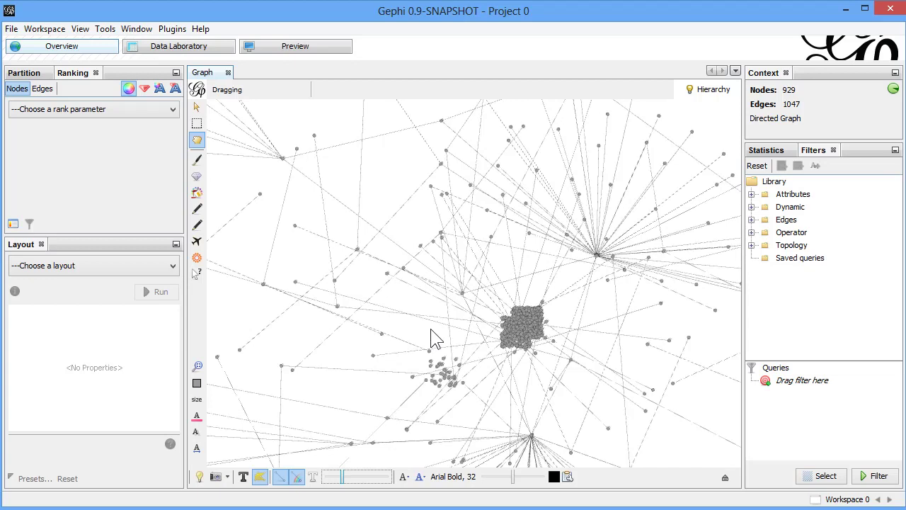
# Select the Contraction layout and run it eight times with a scale factor of 0.8 to pull the network together.
pyautogui.click(59, 269)
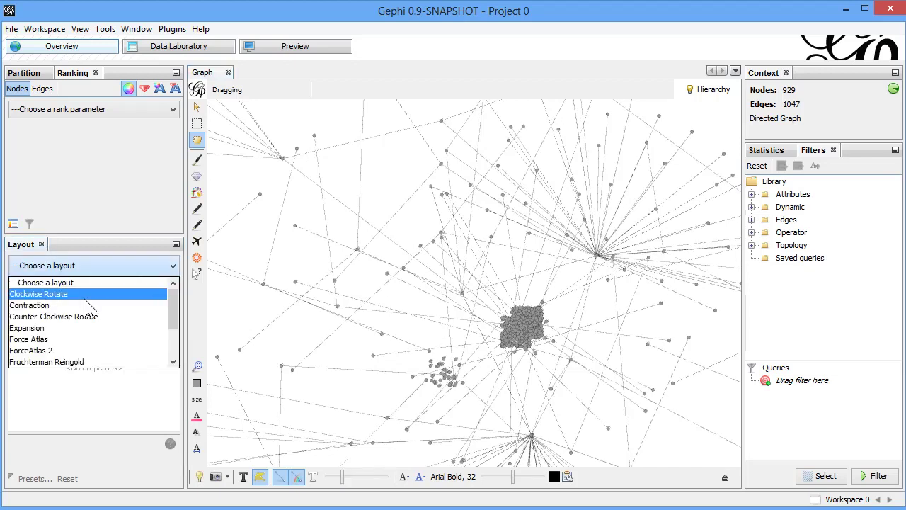
pyautogui.click(69, 311)
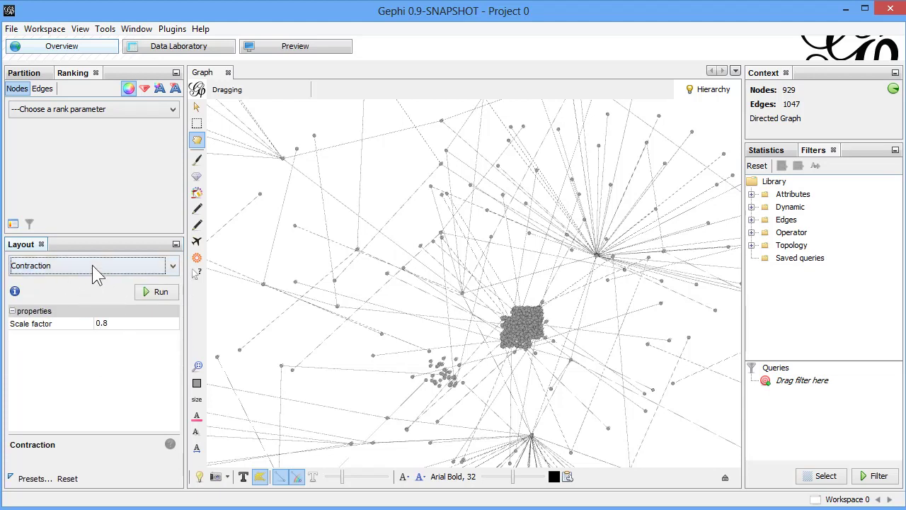
pyautogui.click(159, 296)
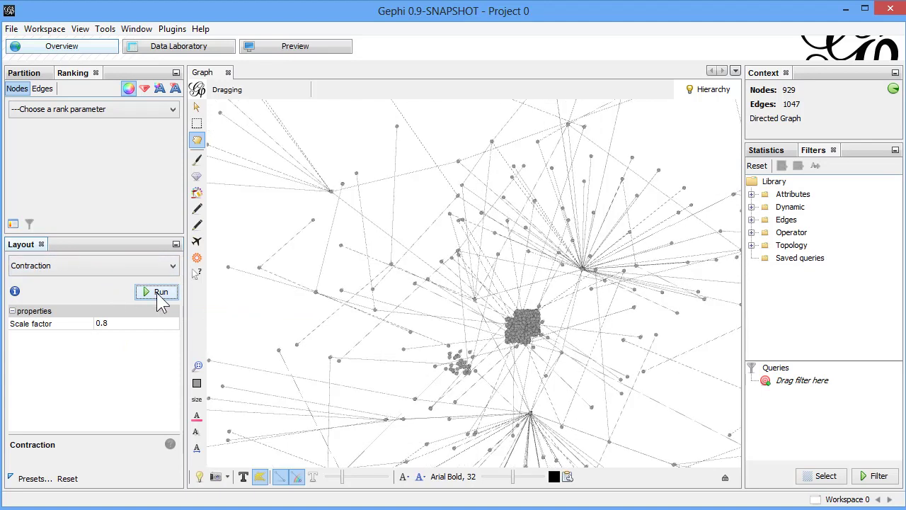
pyautogui.click(160, 296)
pyautogui.click(159, 296)
pyautogui.click(159, 296)
pyautogui.click(159, 296)
pyautogui.click(159, 296)
pyautogui.click(159, 296)
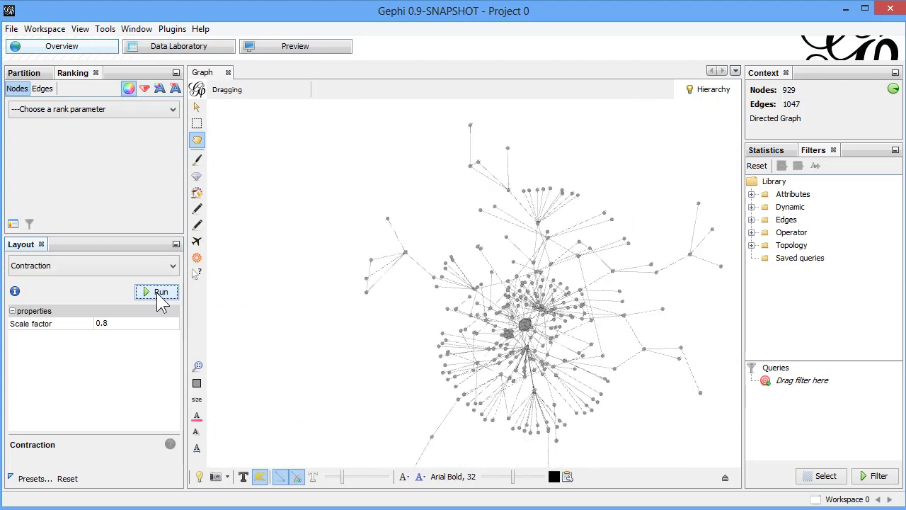
pyautogui.click(160, 296)
pyautogui.moveTo(531, 344)
pyautogui.mouseDown()
pyautogui.moveTo(499, 327)
pyautogui.moveTo(521, 337)
pyautogui.mouseUp()
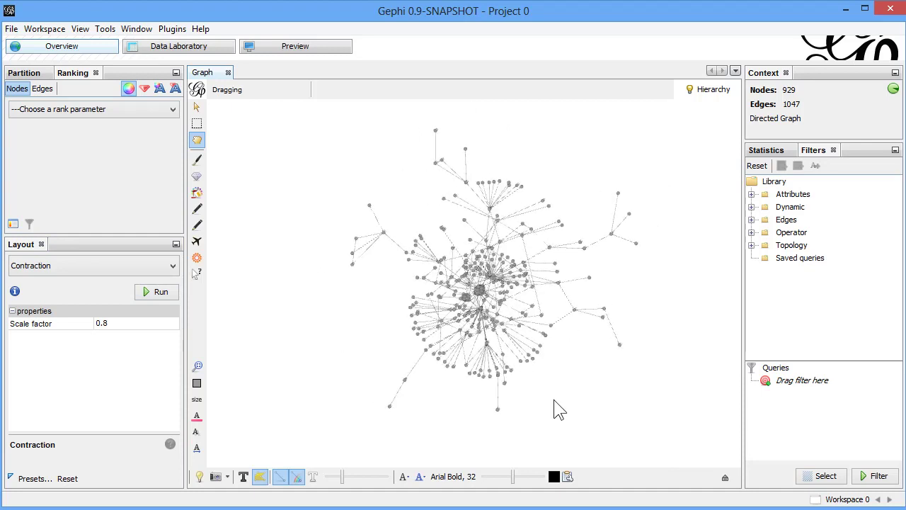
# Contract the network six more times at scale factor 0.8 and inspect the overlapping nodes.
pyautogui.click(165, 293)
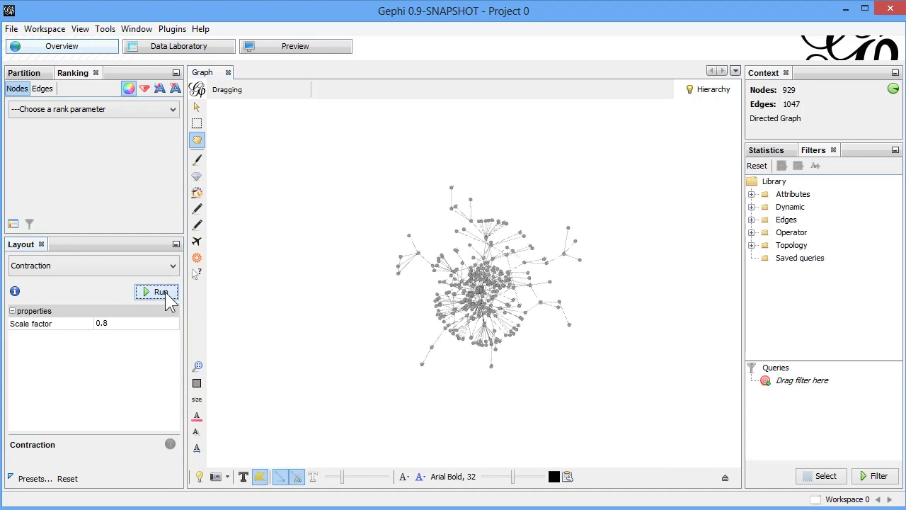
pyautogui.click(166, 295)
pyautogui.click(166, 294)
pyautogui.click(166, 295)
pyautogui.click(166, 294)
pyautogui.click(167, 296)
pyautogui.scroll(5, 498, 361)
pyautogui.moveTo(466, 213); pyautogui.dragTo(466, 271)
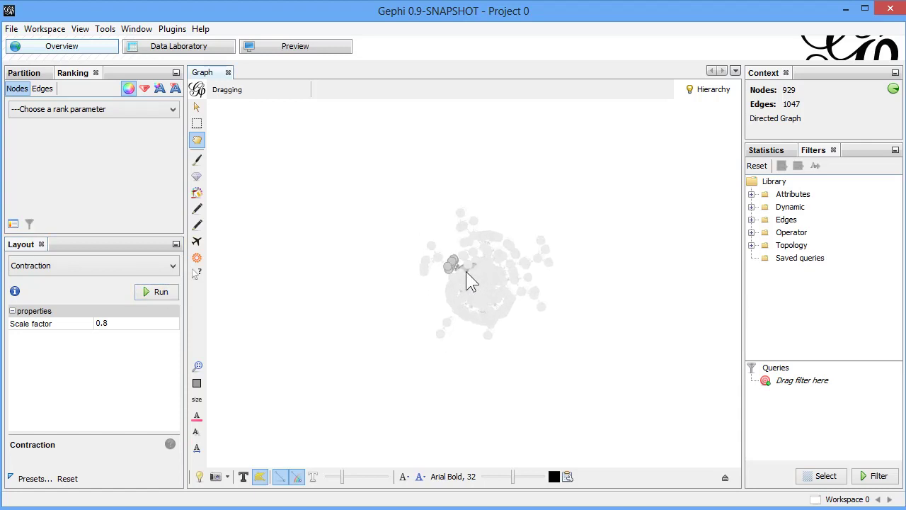
pyautogui.scroll(5, 464, 273)
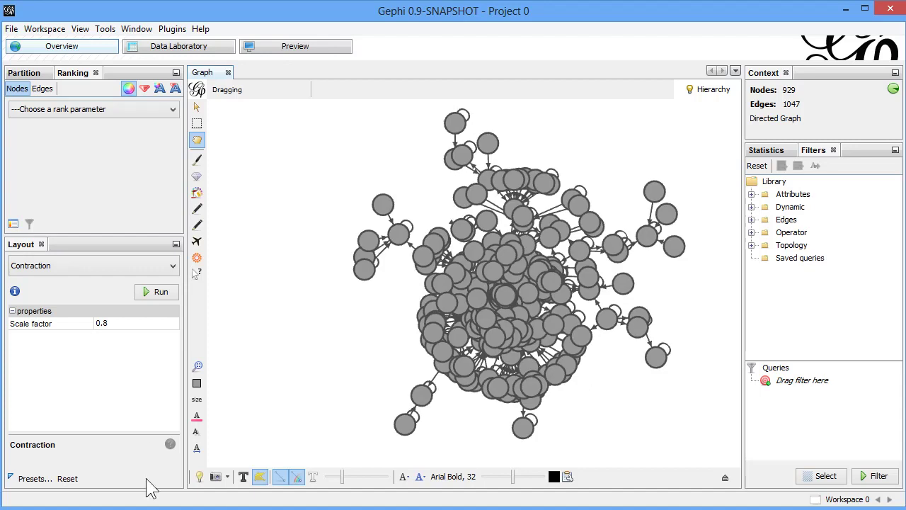
# Reselect the Contraction layout and run it again at scale factor 0.8 on the tightly packed nodes.
pyautogui.click(85, 266)
pyautogui.click(68, 303)
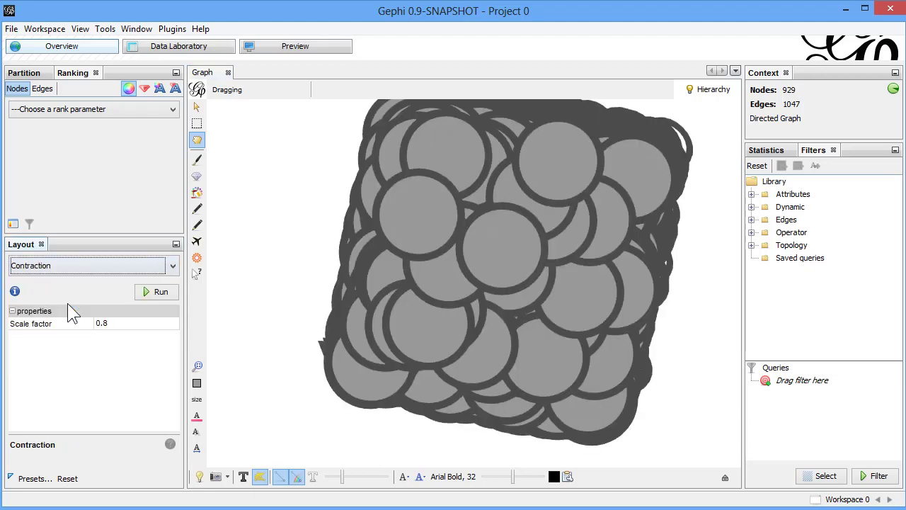
pyautogui.click(155, 291)
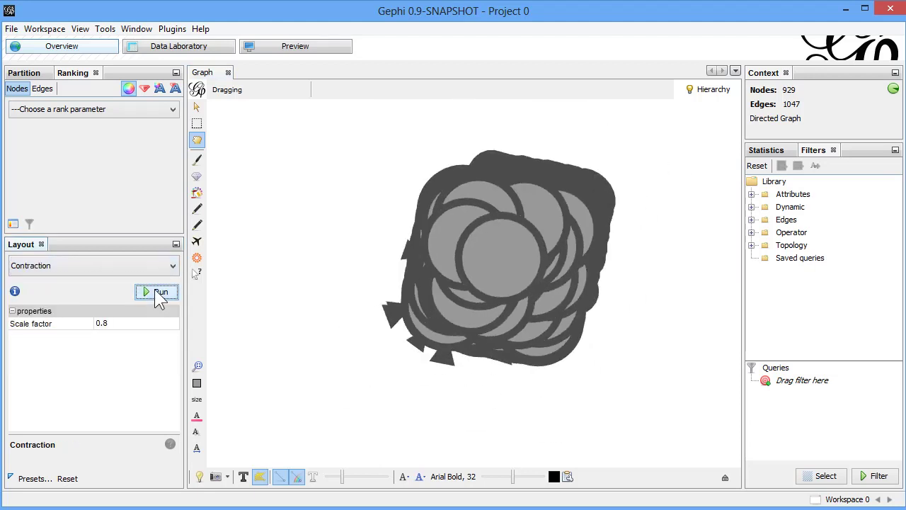
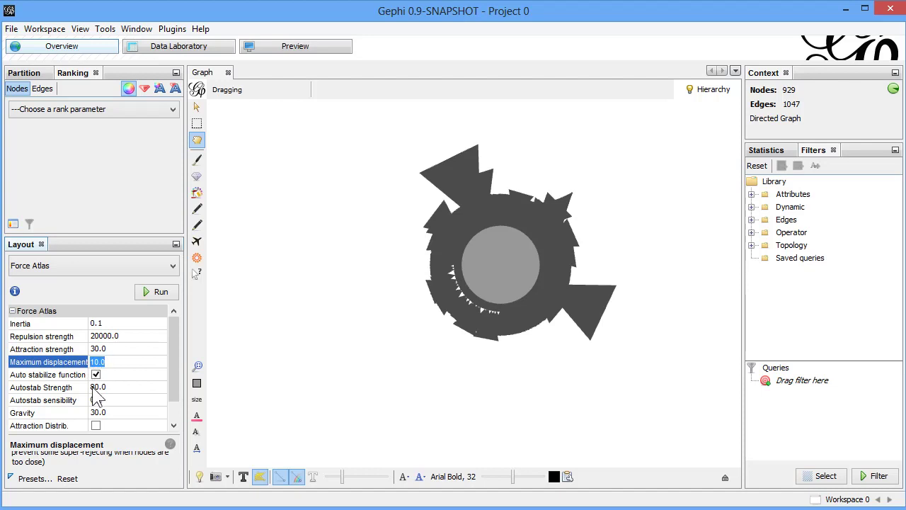
# Turn off the auto stabilize function for the Force Atlas layout and enable Attraction Distrib. and Adjust by Sizes.
pyautogui.click(96, 375)
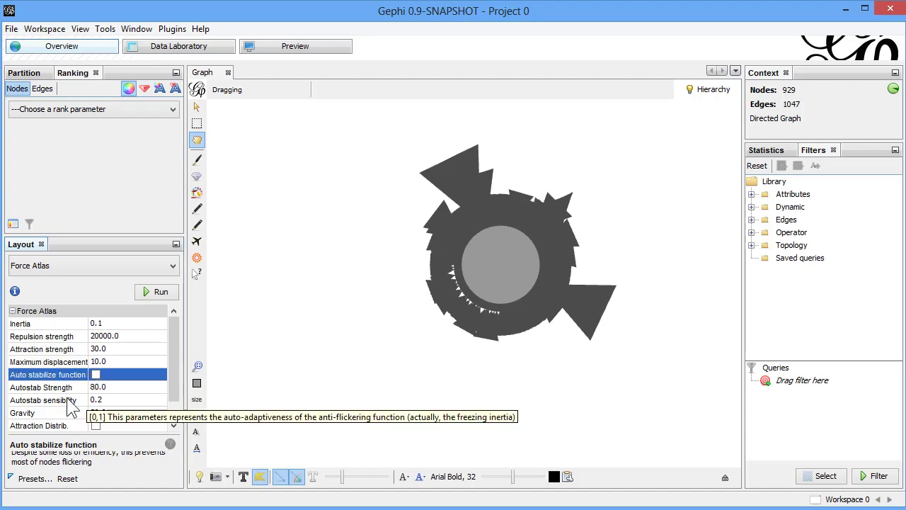
pyautogui.scroll(-1, 183, 381)
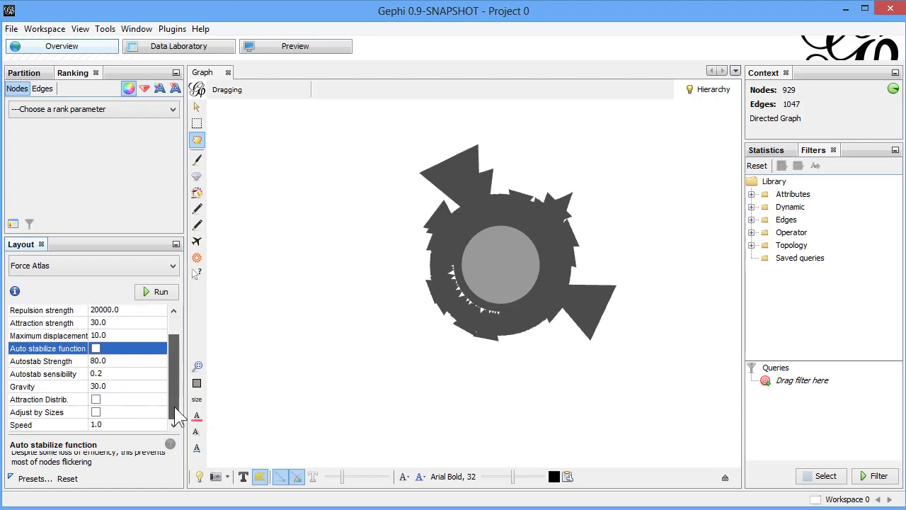
pyautogui.click(96, 399)
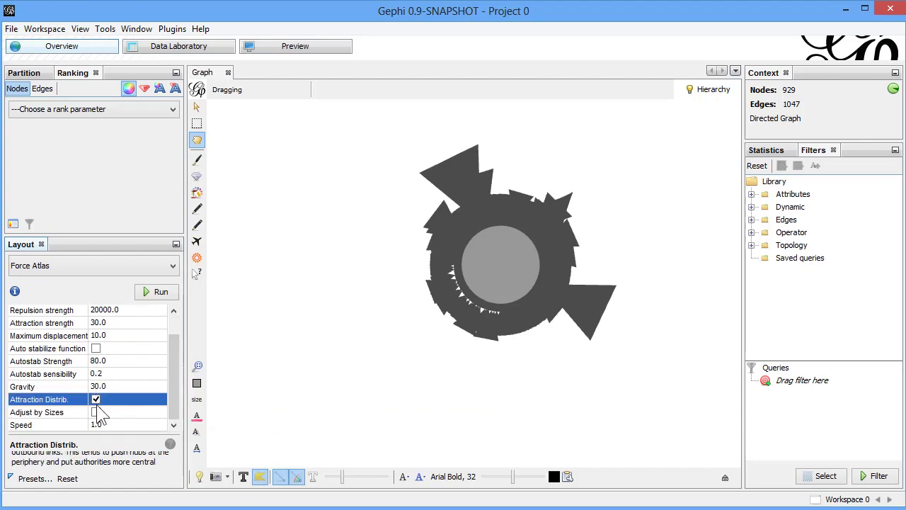
pyautogui.click(95, 411)
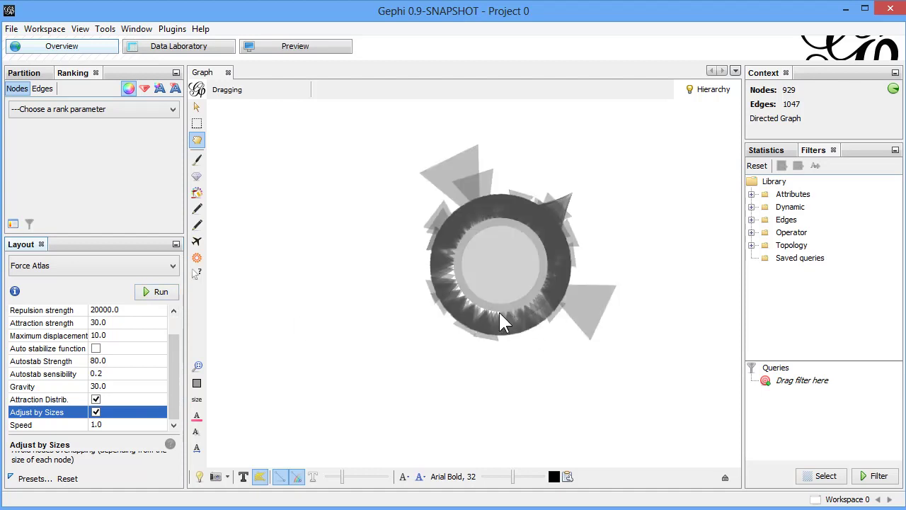
# Run the Force Atlas layout until the nodes spread into a wide circular network, and stop it.
pyautogui.click(170, 291)
pyautogui.scroll(-5, 473, 299)
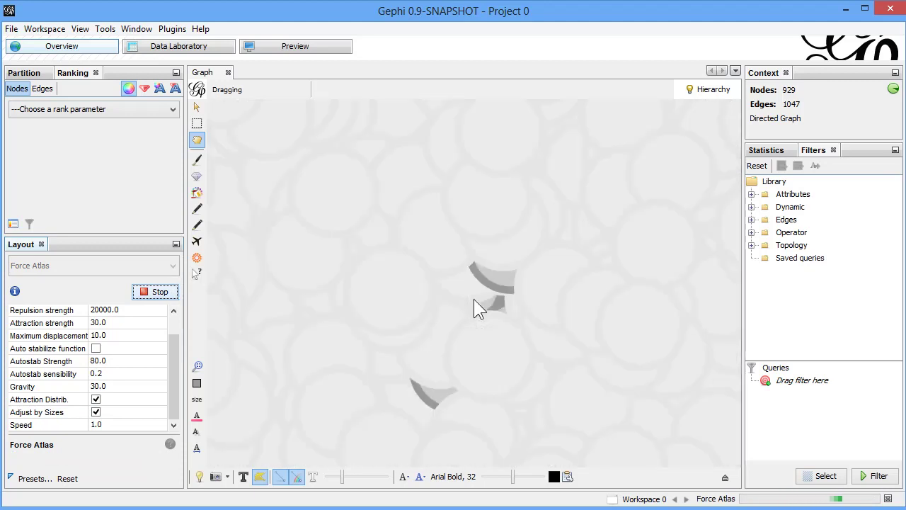
pyautogui.scroll(-3, 471, 300)
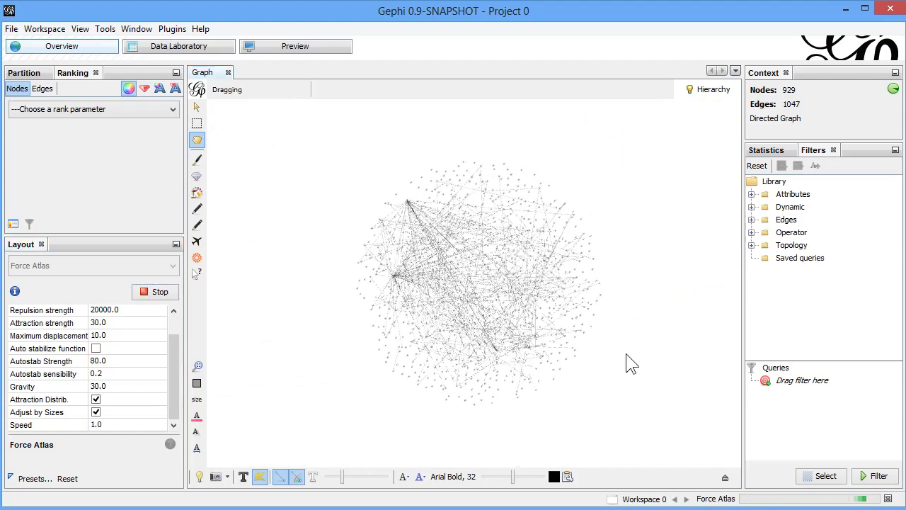
pyautogui.scroll(5, 575, 327)
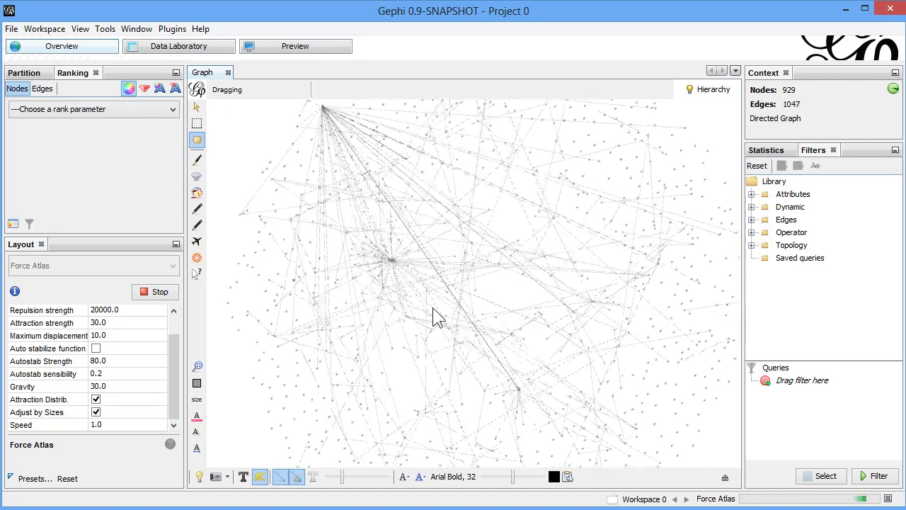
pyautogui.scroll(-4, 433, 318)
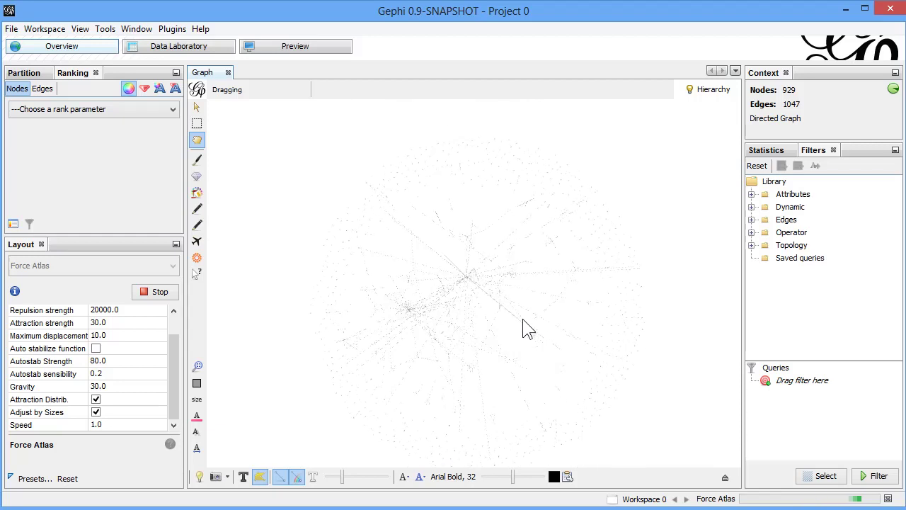
pyautogui.click(156, 291)
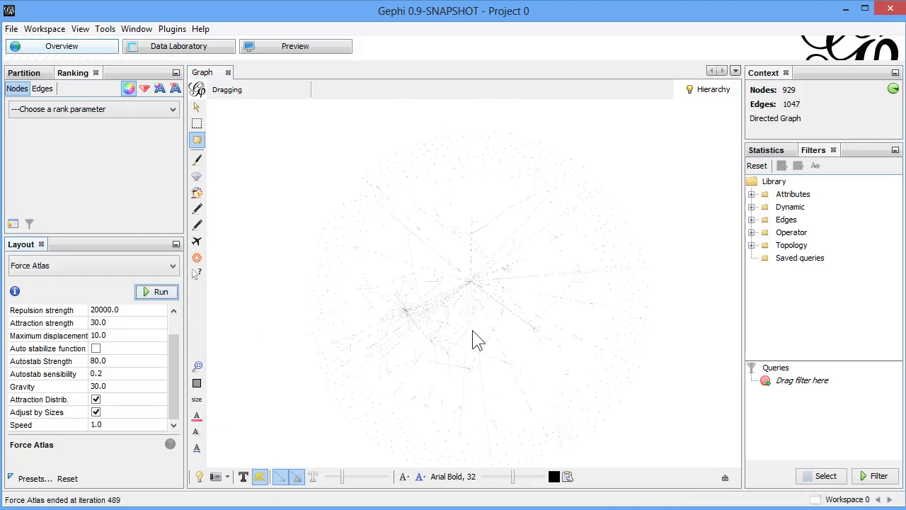
# Set the edge thickness to its maximum and examine the hubs, connected pairs and isolated nodes of the spread-out network.
pyautogui.moveTo(342, 476); pyautogui.dragTo(388, 476)
pyautogui.scroll(5, 572, 378)
pyautogui.scroll(3, 572, 378)
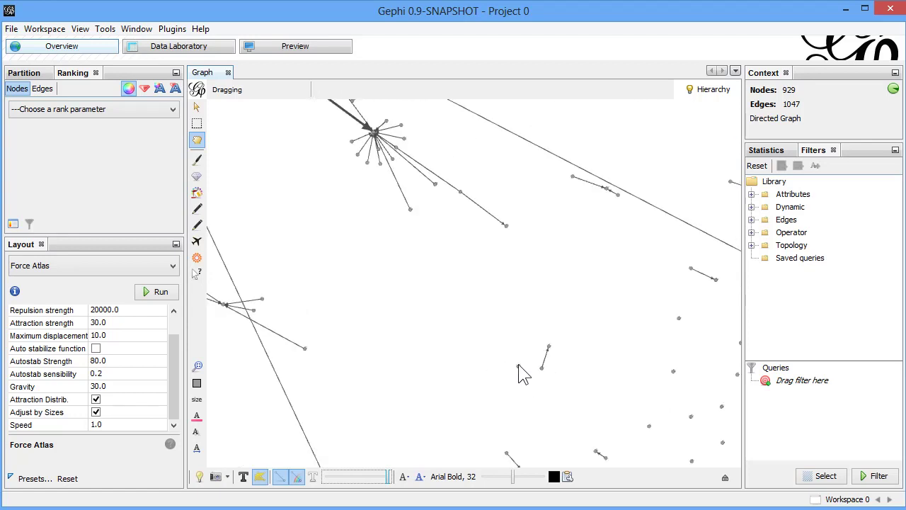
pyautogui.scroll(3, 549, 347)
pyautogui.scroll(3, 613, 390)
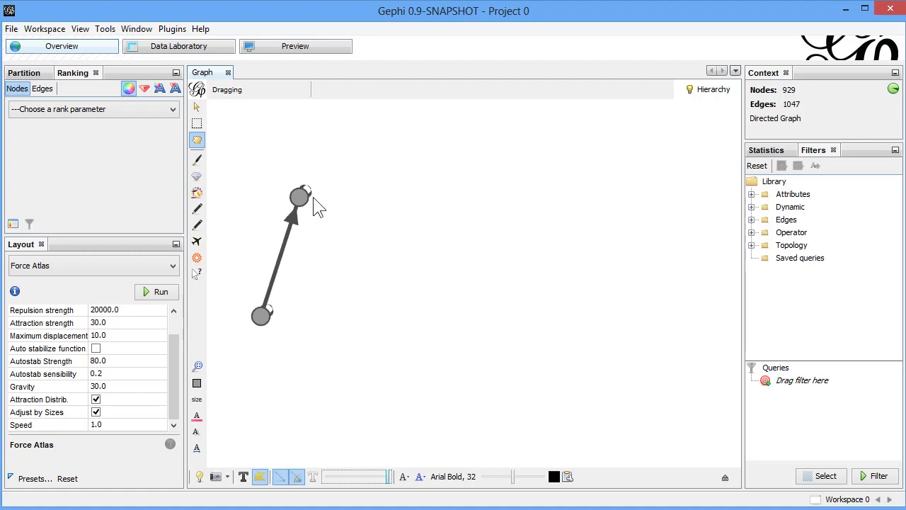
pyautogui.scroll(-1, 469, 358)
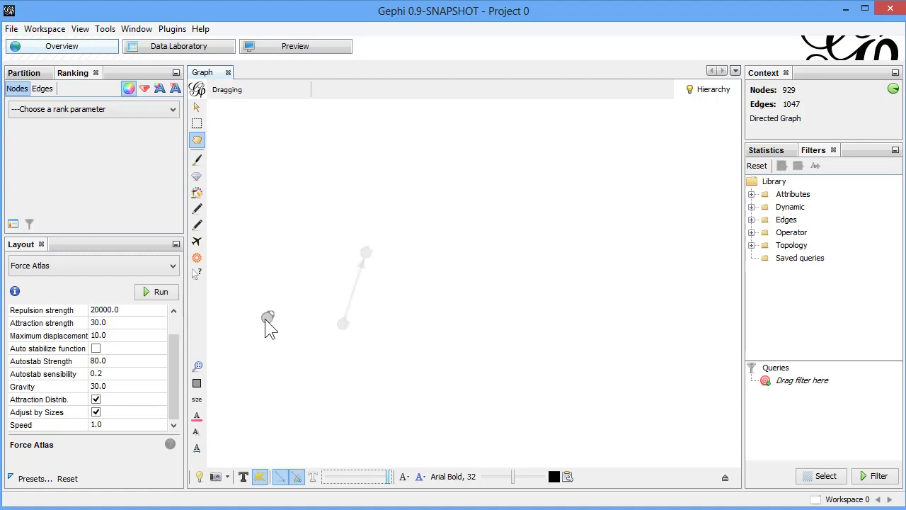
pyautogui.scroll(-1, 444, 371)
pyautogui.scroll(-1, 442, 364)
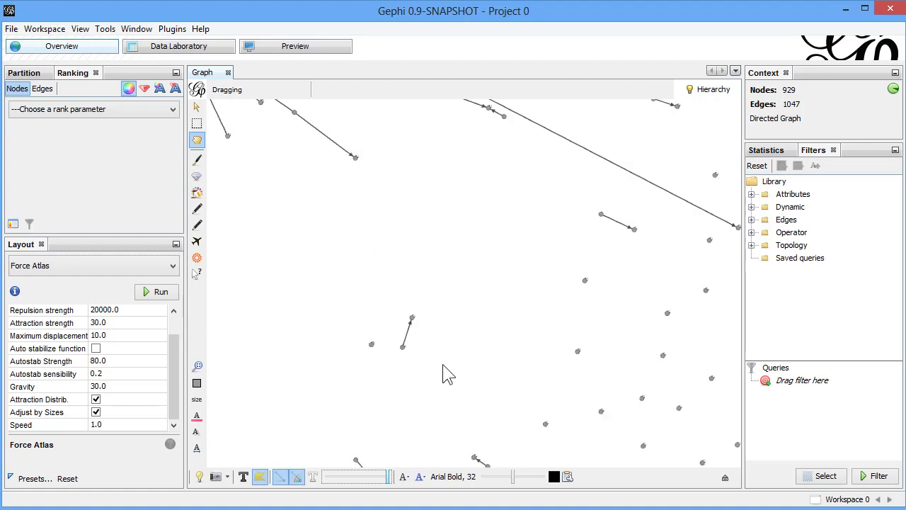
pyautogui.scroll(-2, 442, 364)
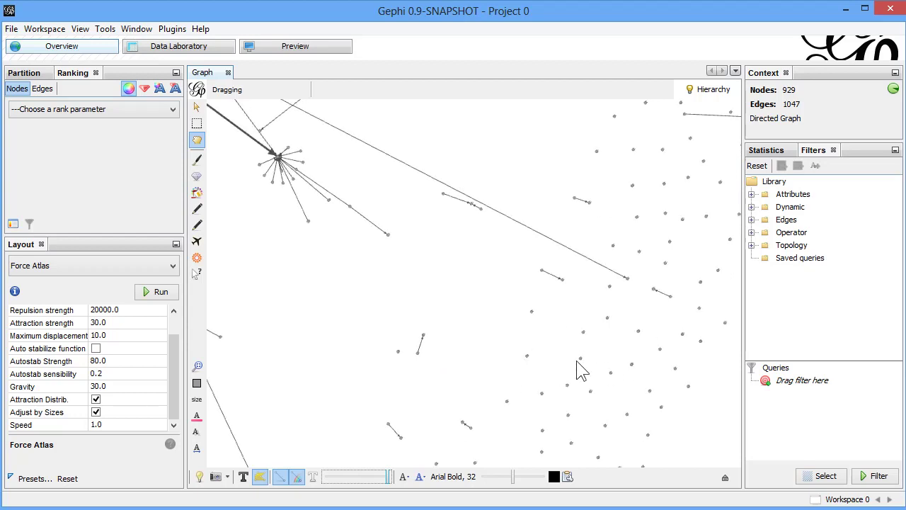
pyautogui.scroll(3, 576, 361)
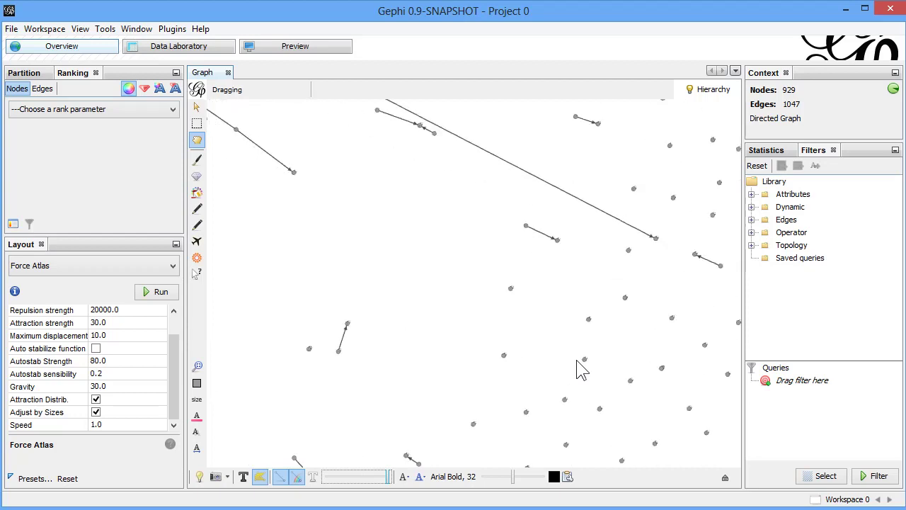
pyautogui.scroll(-10, 578, 359)
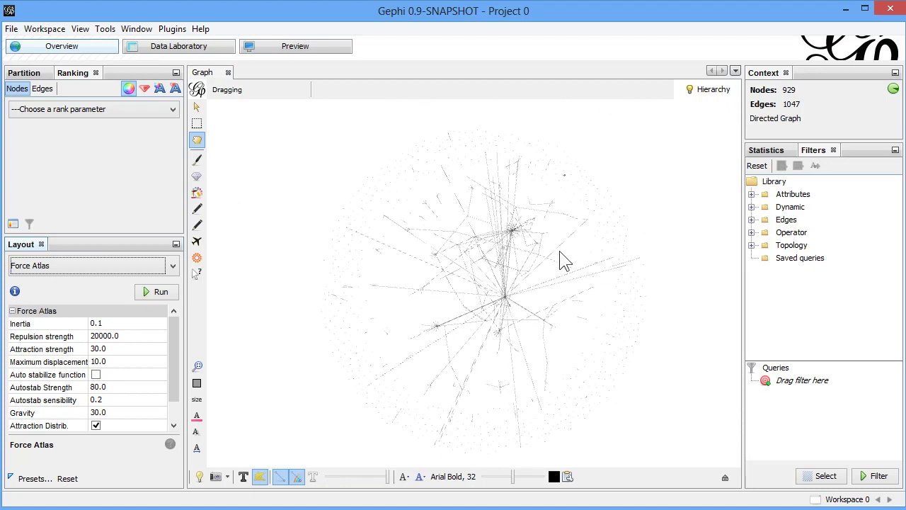
# Run the Average Degree statistic on the network to produce its degree report.
pyautogui.click(777, 151)
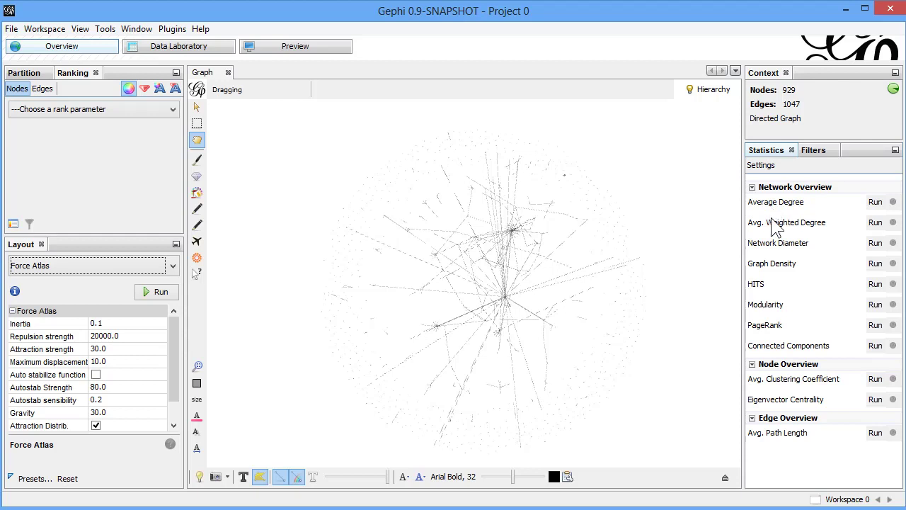
pyautogui.click(875, 202)
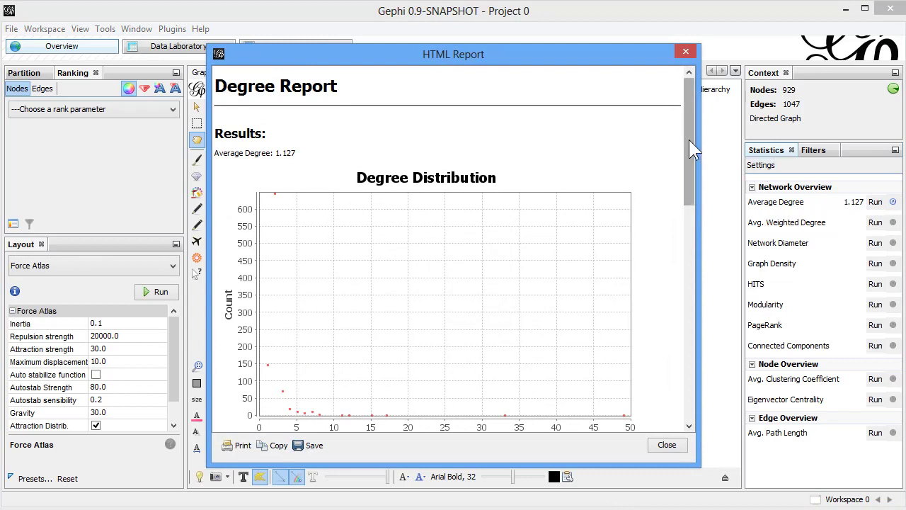
# Examine the degree, in-degree and out-degree distribution charts in the degree report and close the report.
pyautogui.scroll(-2, 690, 158)
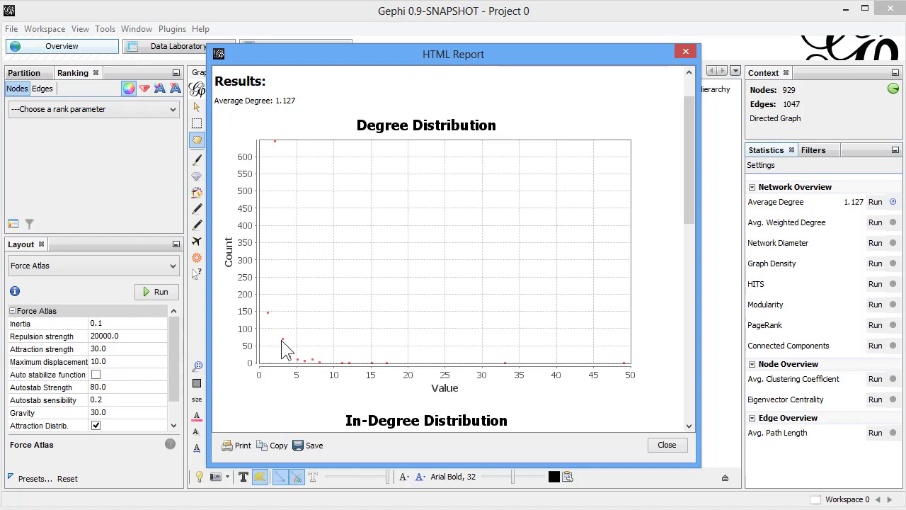
pyautogui.moveTo(691, 178); pyautogui.dragTo(697, 307)
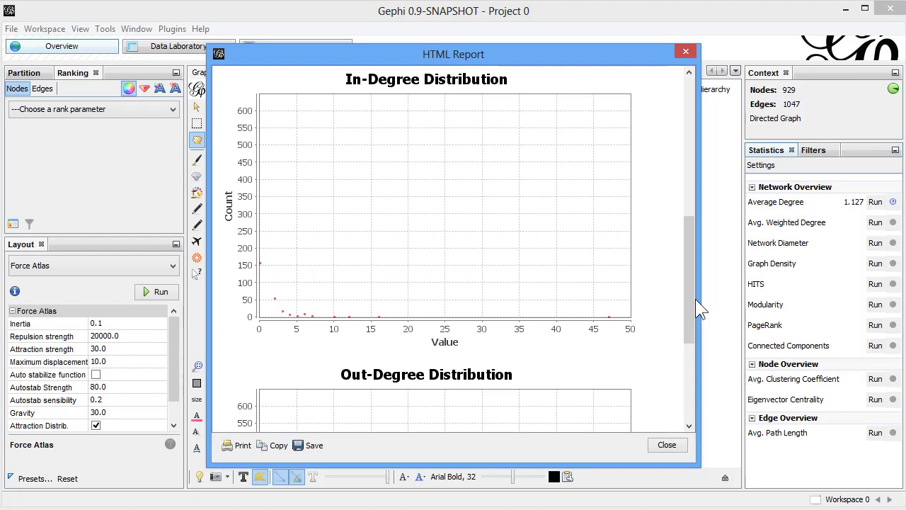
pyautogui.moveTo(695, 299); pyautogui.dragTo(689, 388)
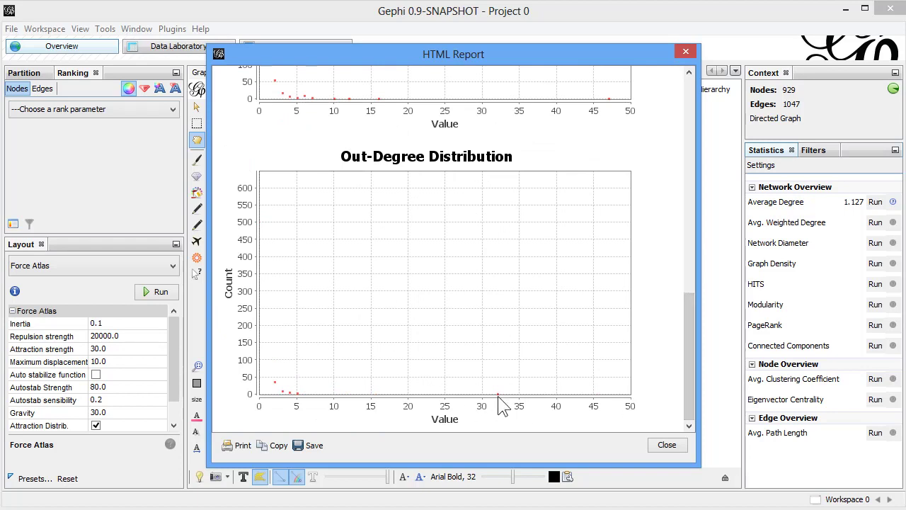
pyautogui.moveTo(691, 369); pyautogui.dragTo(704, 269)
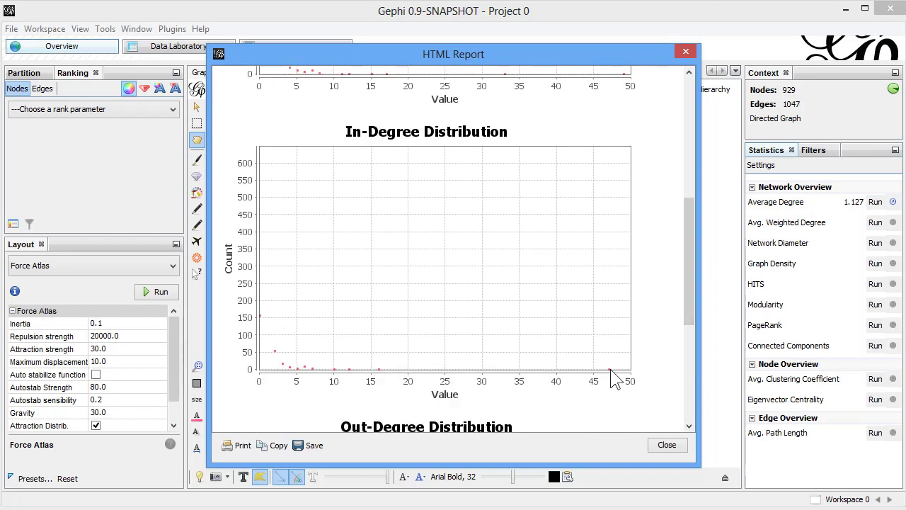
pyautogui.click(665, 445)
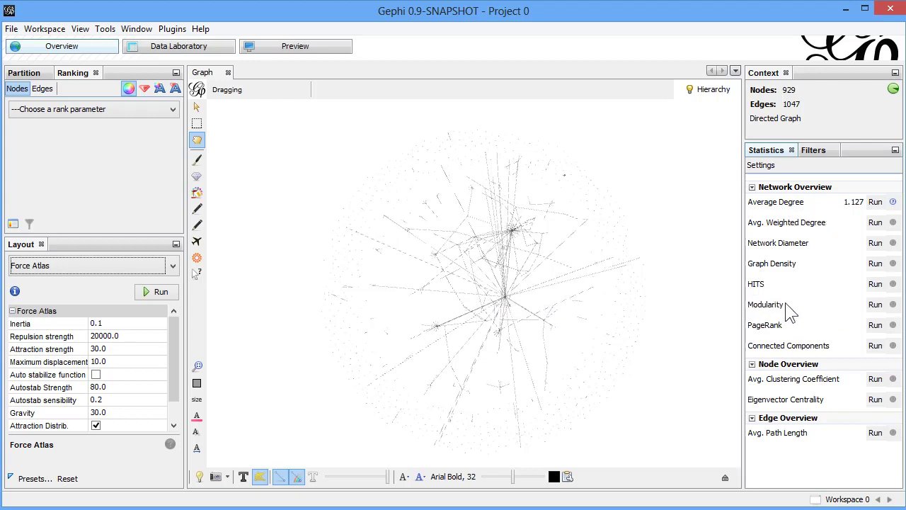
# Run the Modularity statistic with a resolution of 2, look through its report and close it.
pyautogui.click(876, 304)
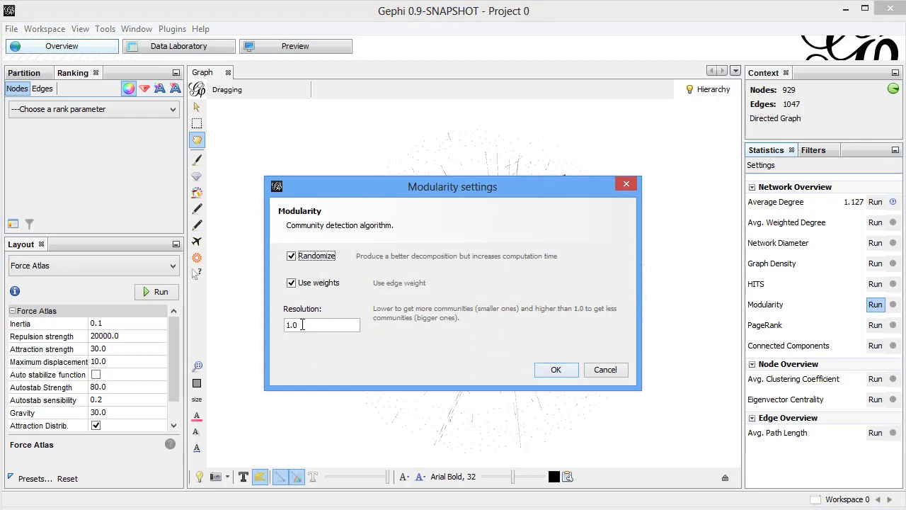
pyautogui.moveTo(294, 328); pyautogui.dragTo(248, 328)
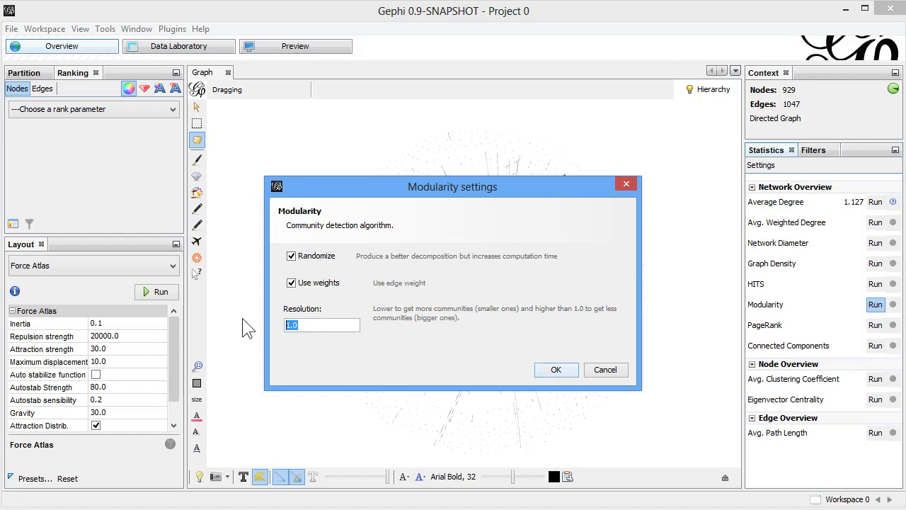
pyautogui.write('2')
pyautogui.click(557, 371)
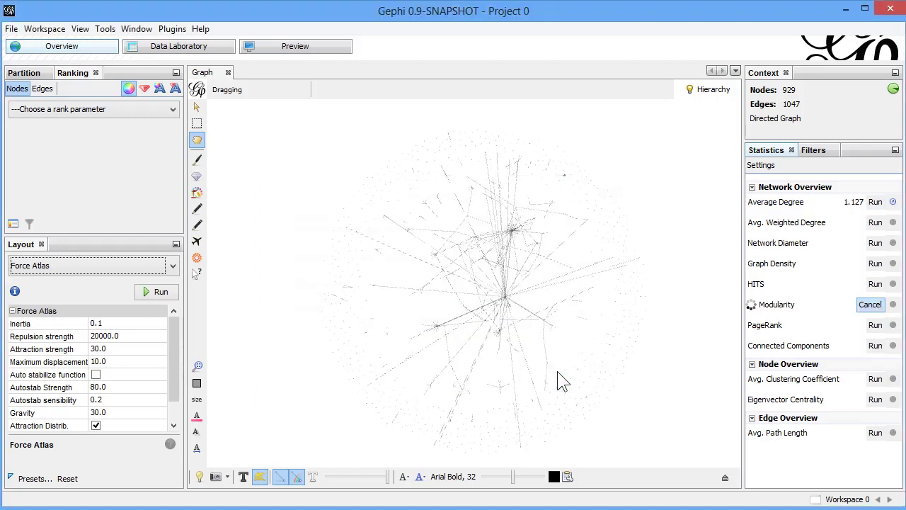
pyautogui.moveTo(687, 224); pyautogui.dragTo(686, 357)
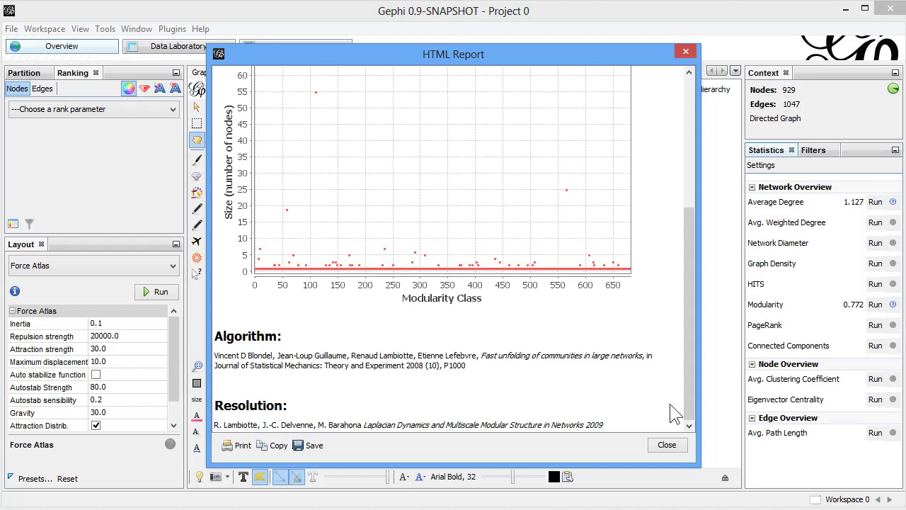
pyautogui.click(670, 445)
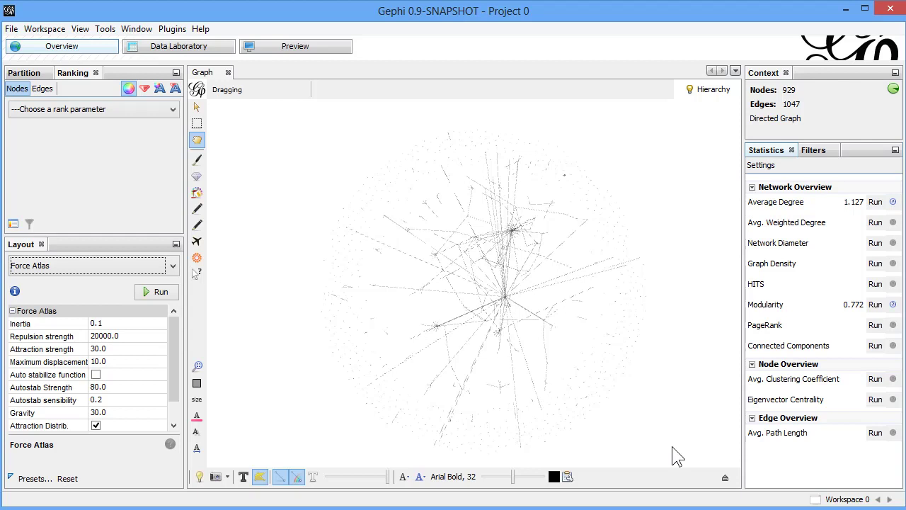
# Add an attribute Range filter on indegree and filter the network to the range 6–47.
pyautogui.click(825, 152)
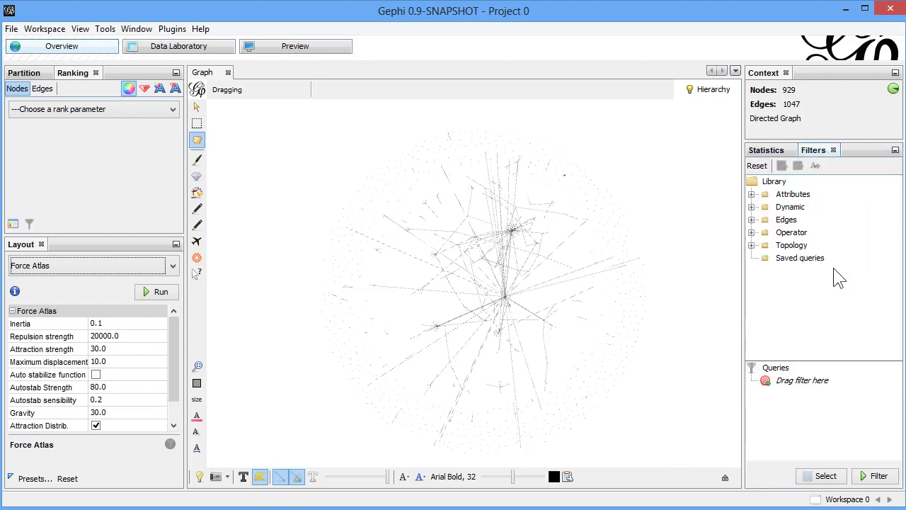
pyautogui.click(751, 194)
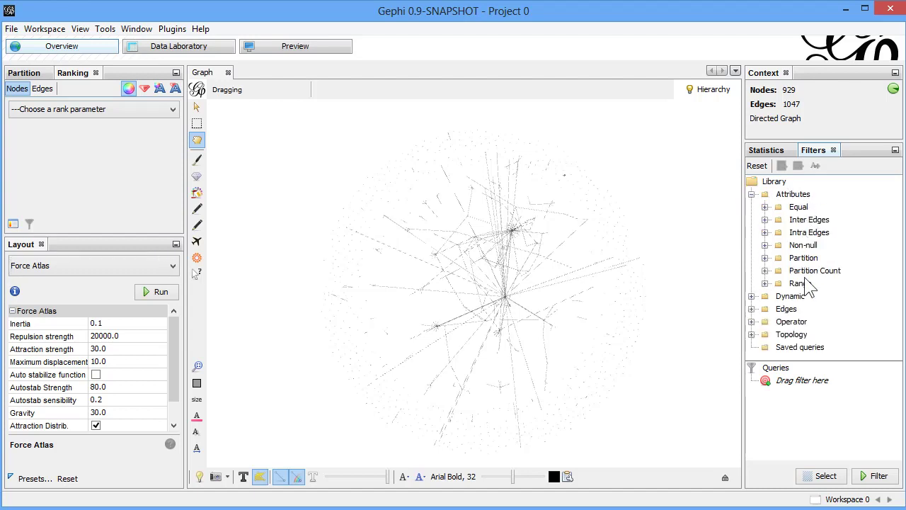
pyautogui.click(765, 283)
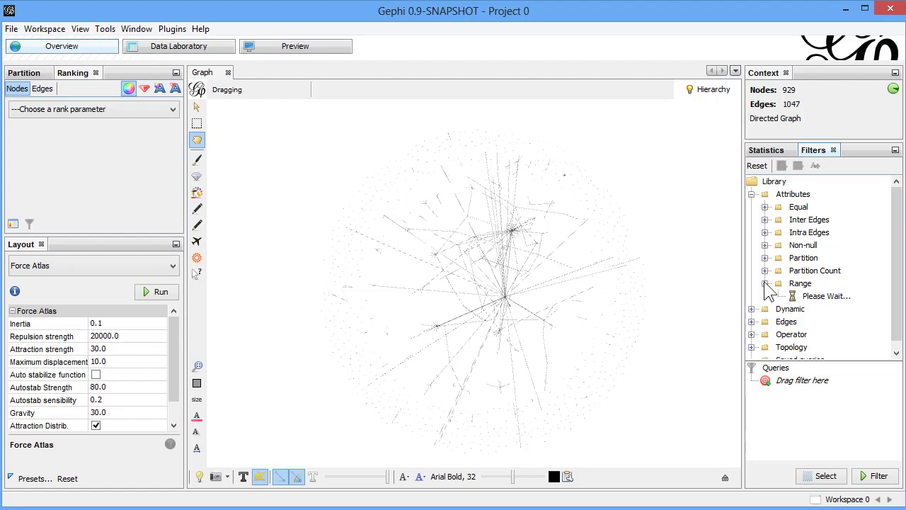
pyautogui.moveTo(903, 244); pyautogui.dragTo(903, 283)
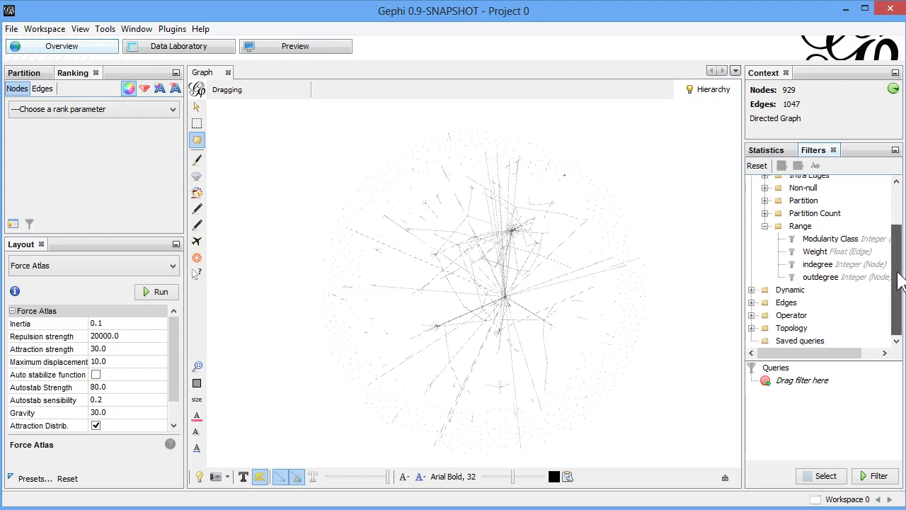
pyautogui.click(823, 266)
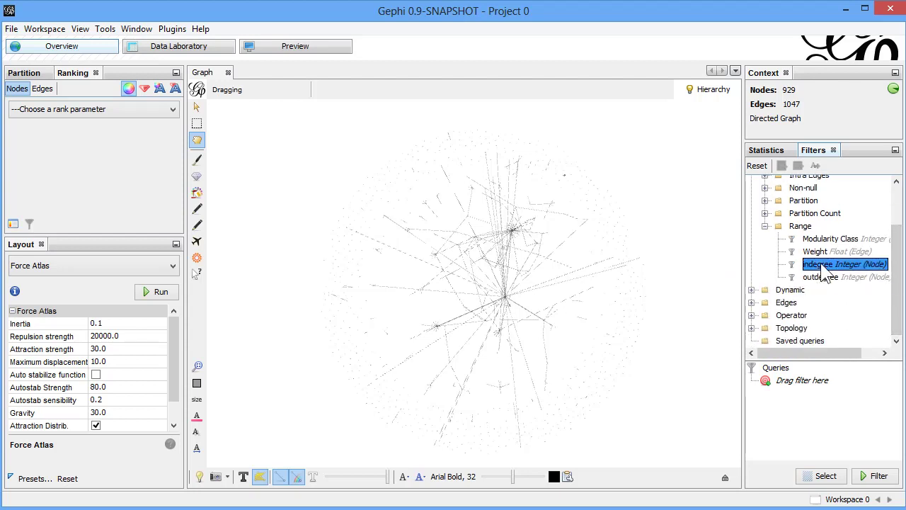
pyautogui.doubleClick(825, 273)
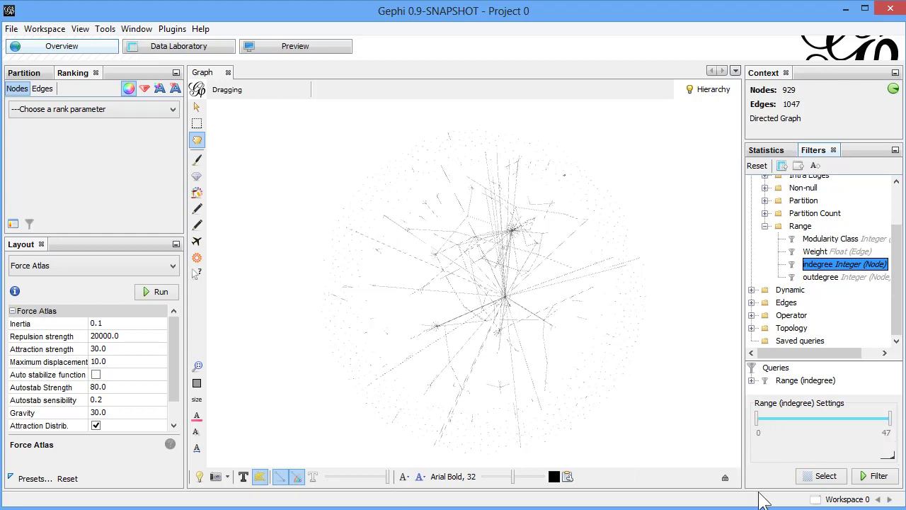
pyautogui.click(758, 419)
pyautogui.moveTo(758, 418); pyautogui.dragTo(772, 419)
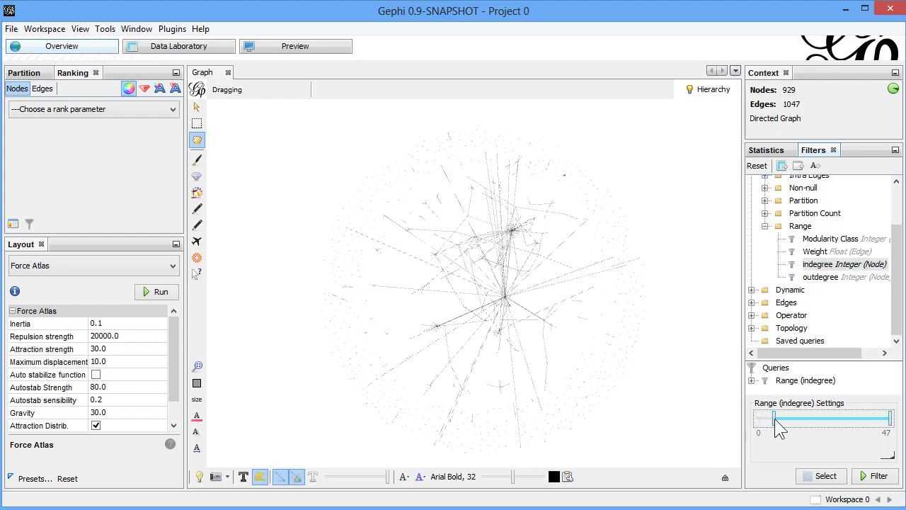
pyautogui.click(886, 477)
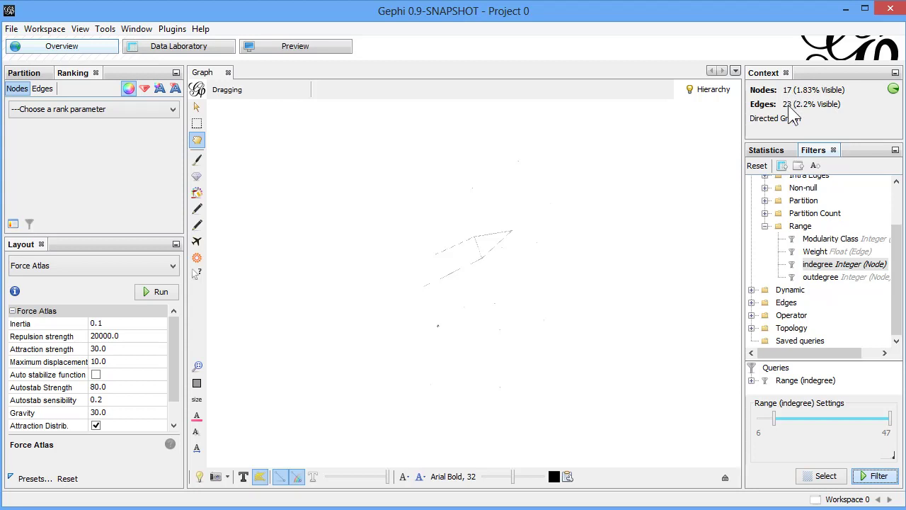
# Change the indegree range to 0–29 and switch the filter off and on again to compare the network.
pyautogui.moveTo(890, 419); pyautogui.dragTo(841, 419)
pyautogui.moveTo(773, 419); pyautogui.dragTo(756, 419)
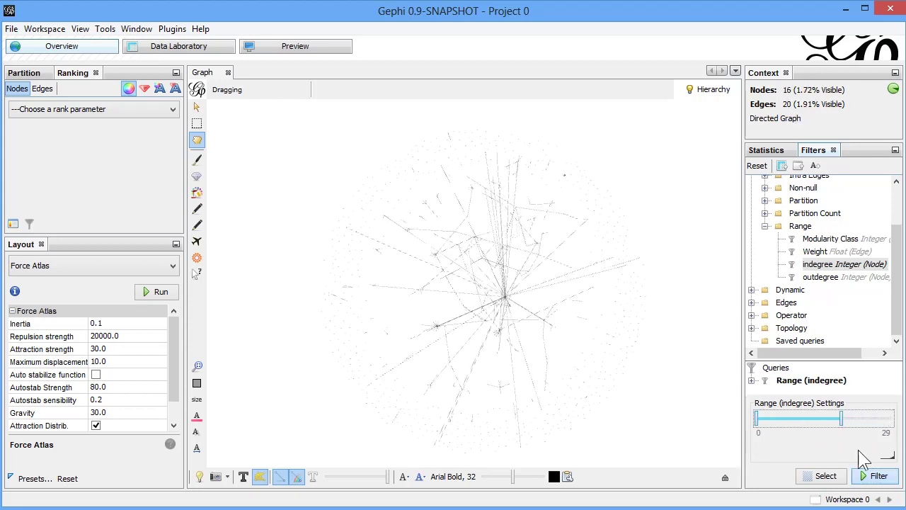
pyautogui.click(885, 474)
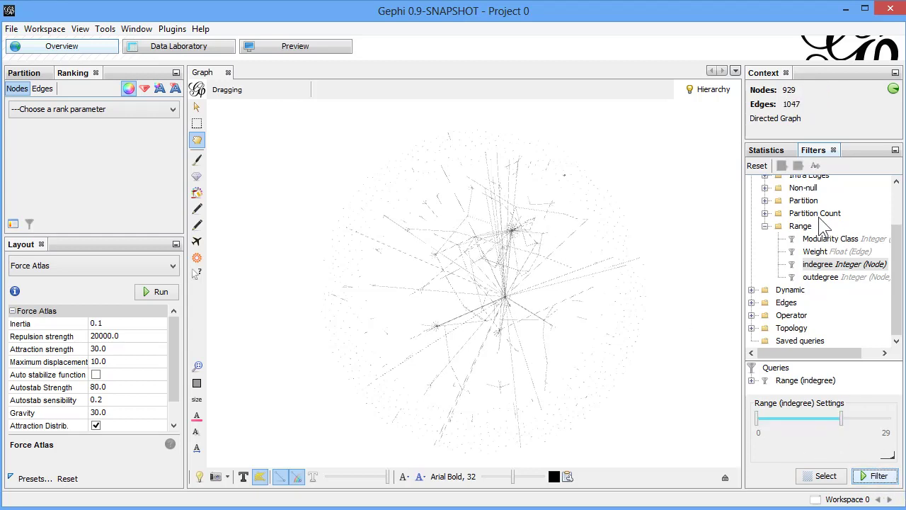
pyautogui.click(880, 478)
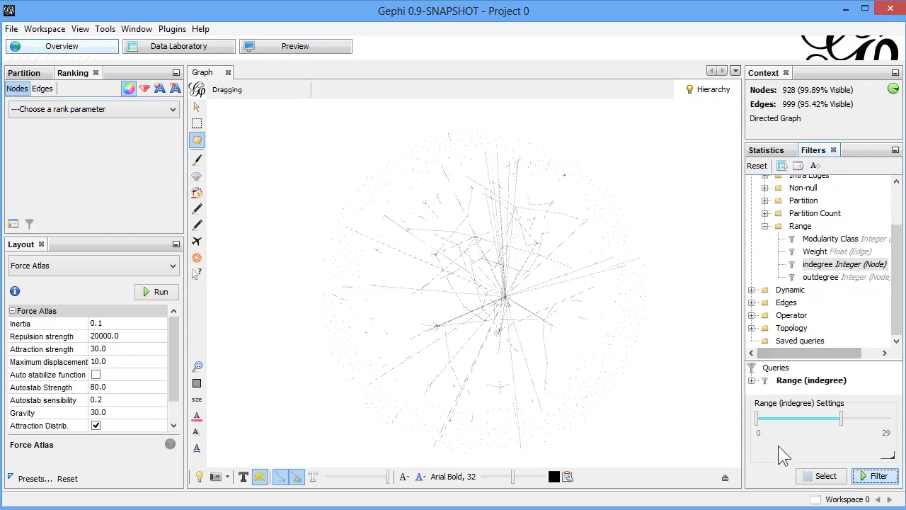
# Replace the indegree query with a Range filter on outdegree and filter the network to the range 5–32.
pyautogui.rightClick(824, 386)
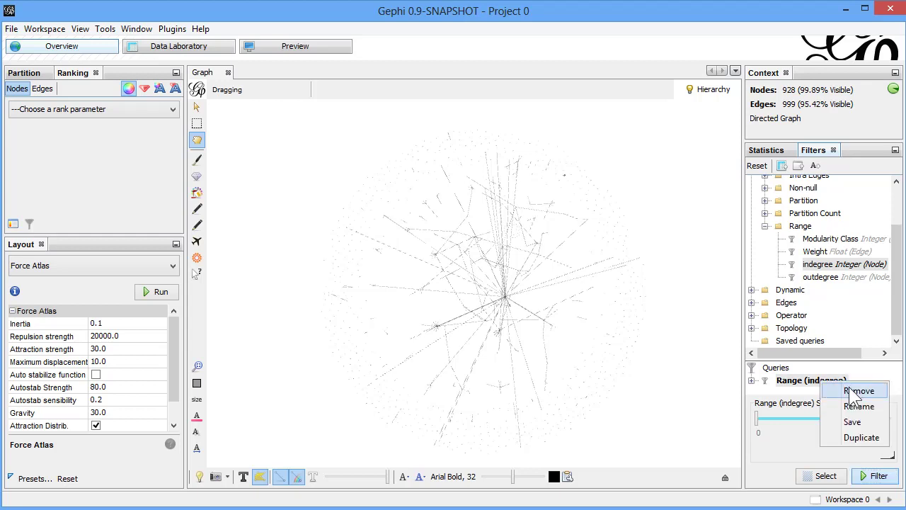
pyautogui.click(855, 390)
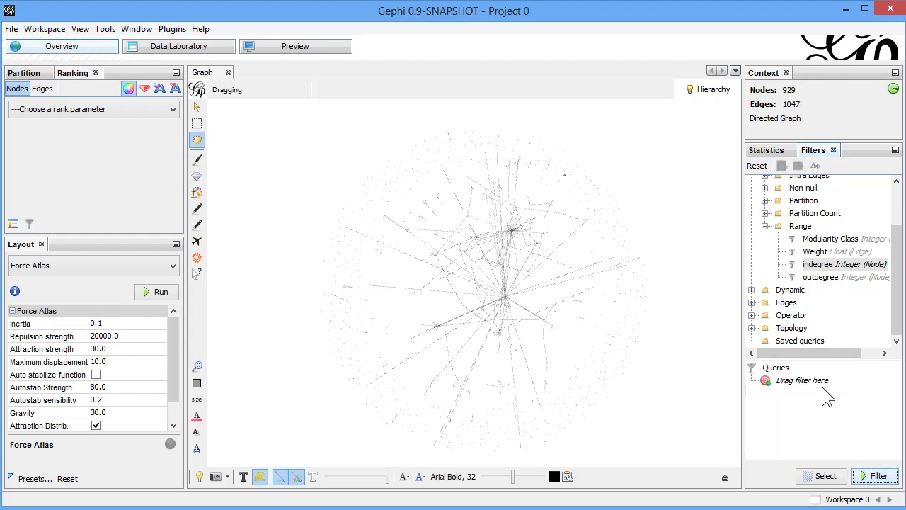
pyautogui.doubleClick(821, 278)
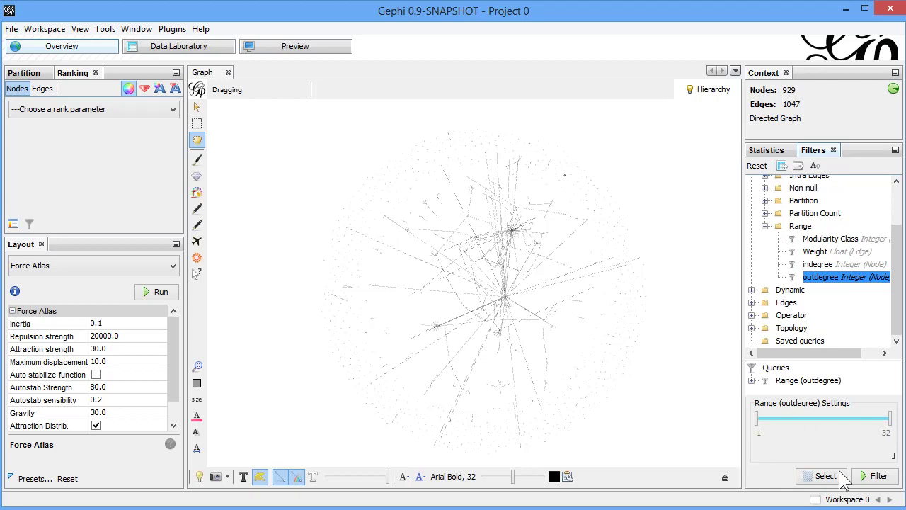
pyautogui.click(758, 421)
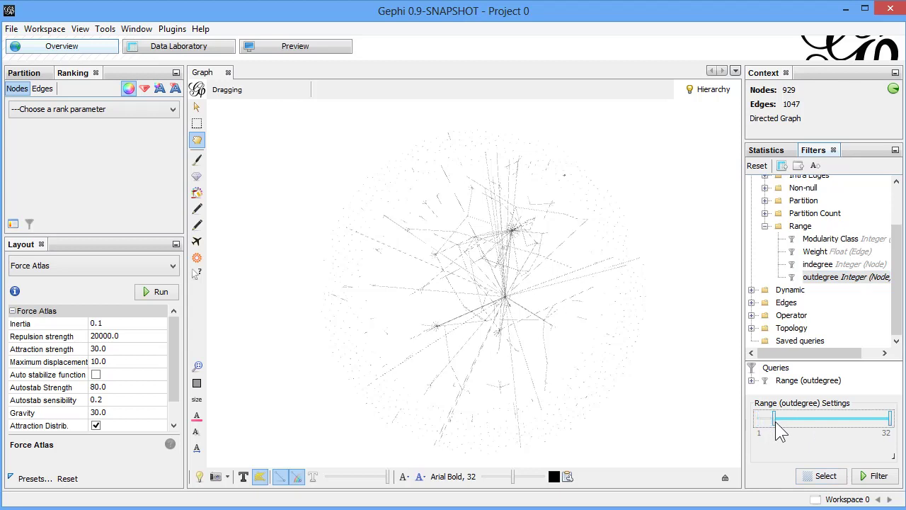
pyautogui.click(878, 476)
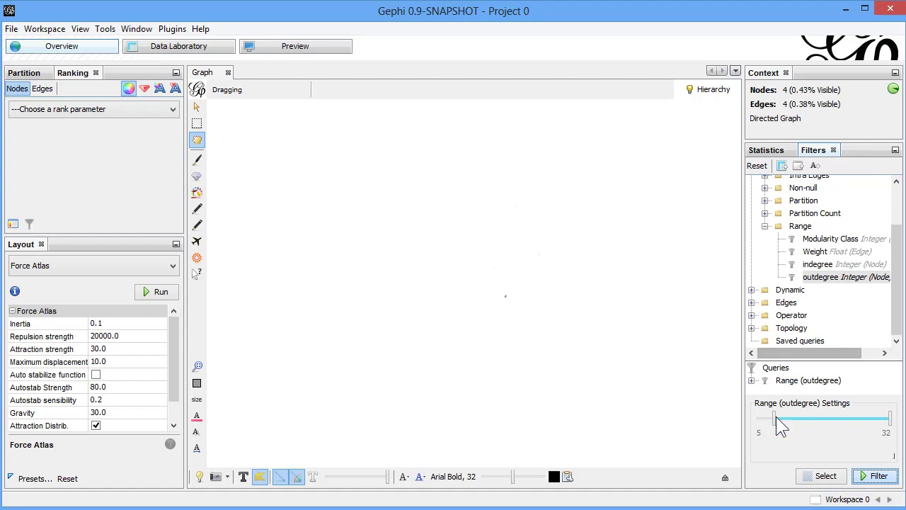
# Change the active outdegree filter's range to 1–22.
pyautogui.moveTo(776, 417); pyautogui.dragTo(797, 418)
pyautogui.moveTo(890, 419); pyautogui.dragTo(756, 419)
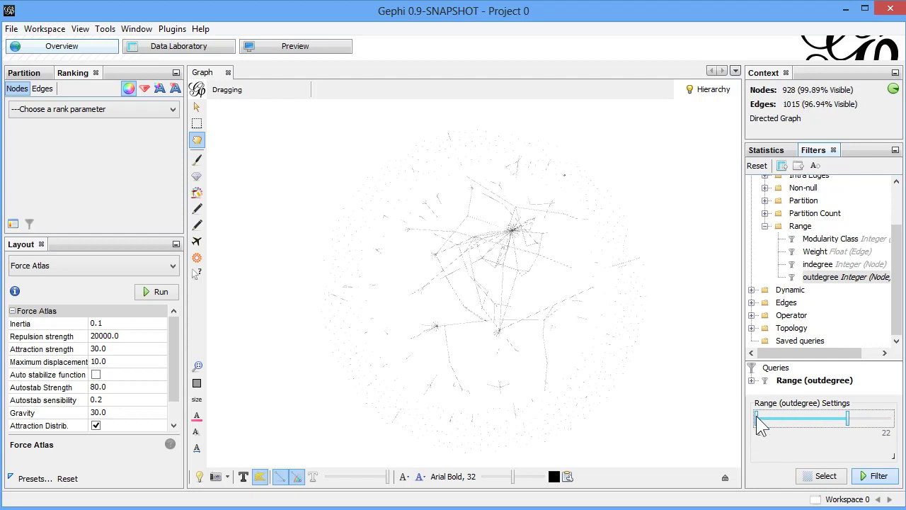
pyautogui.moveTo(789, 417); pyautogui.dragTo(753, 422)
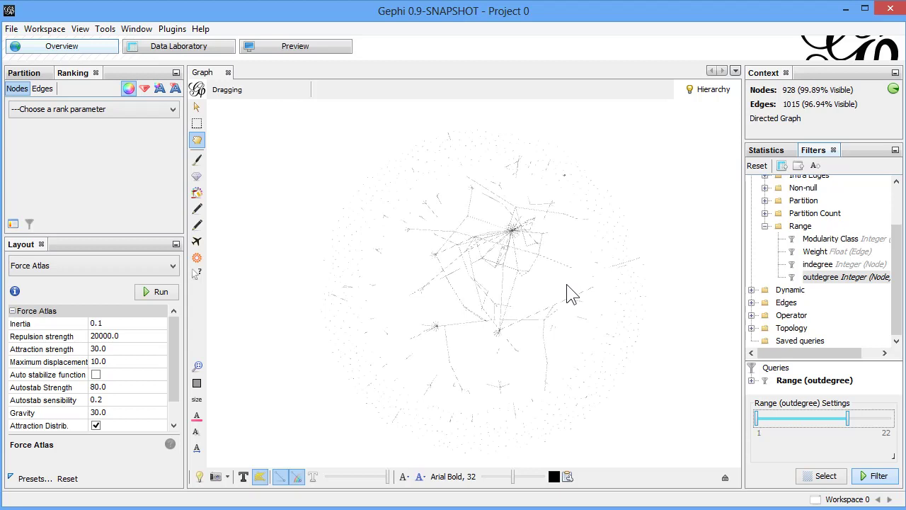
# Replace the outdegree query with a Partition Count filter on Modularity Class.
pyautogui.rightClick(813, 381)
pyautogui.click(851, 390)
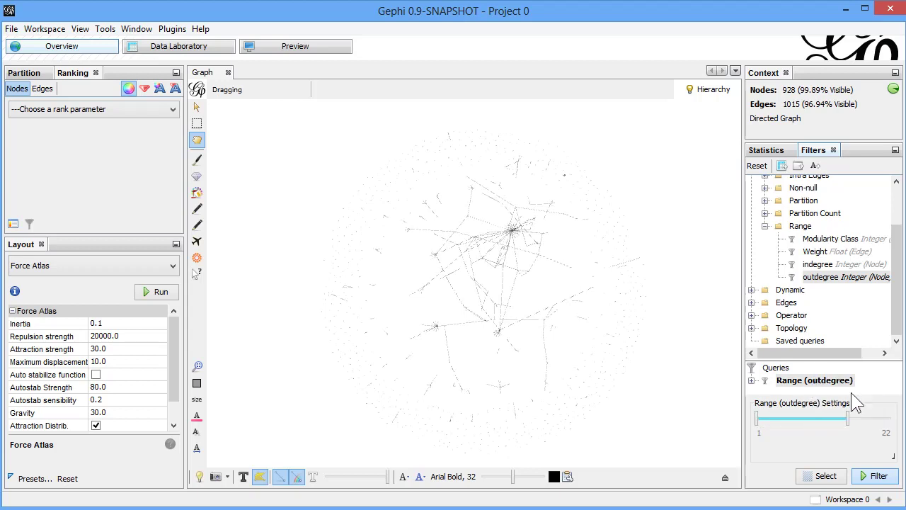
pyautogui.doubleClick(778, 225)
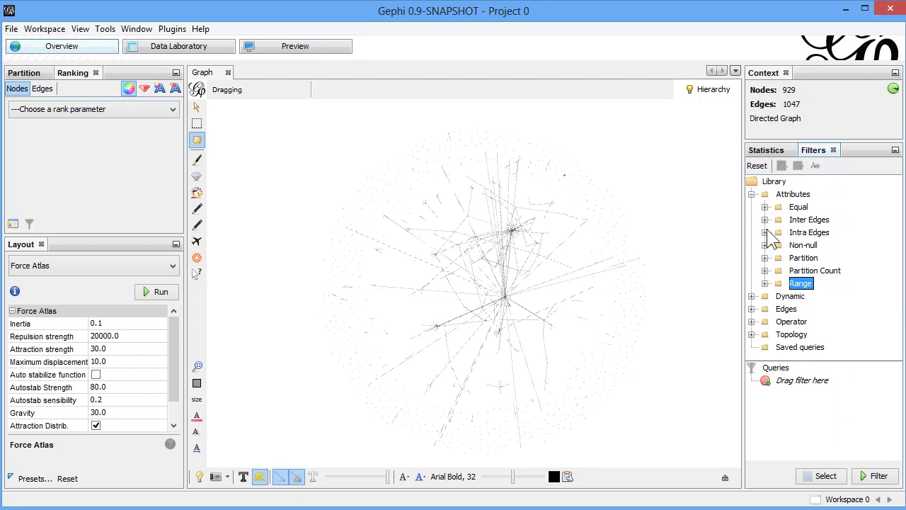
pyautogui.click(765, 270)
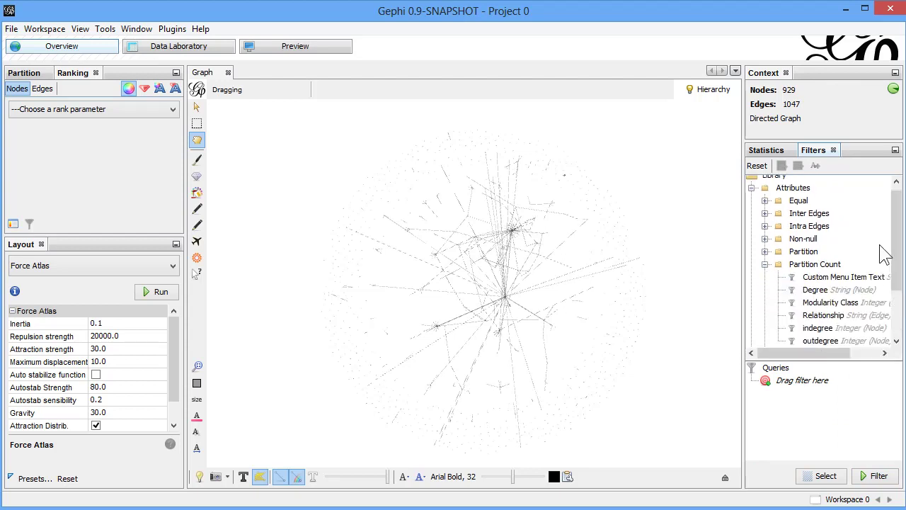
pyautogui.moveTo(901, 227); pyautogui.dragTo(902, 256)
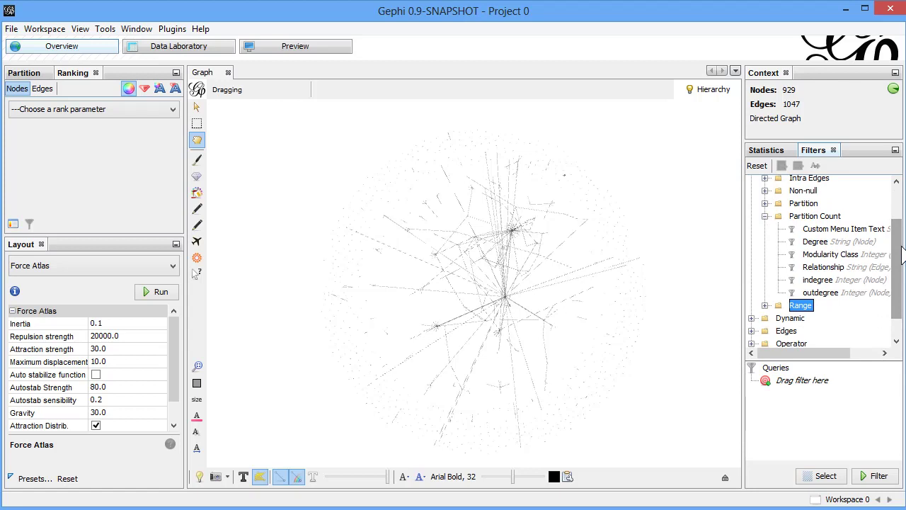
pyautogui.click(824, 256)
pyautogui.doubleClick(827, 256)
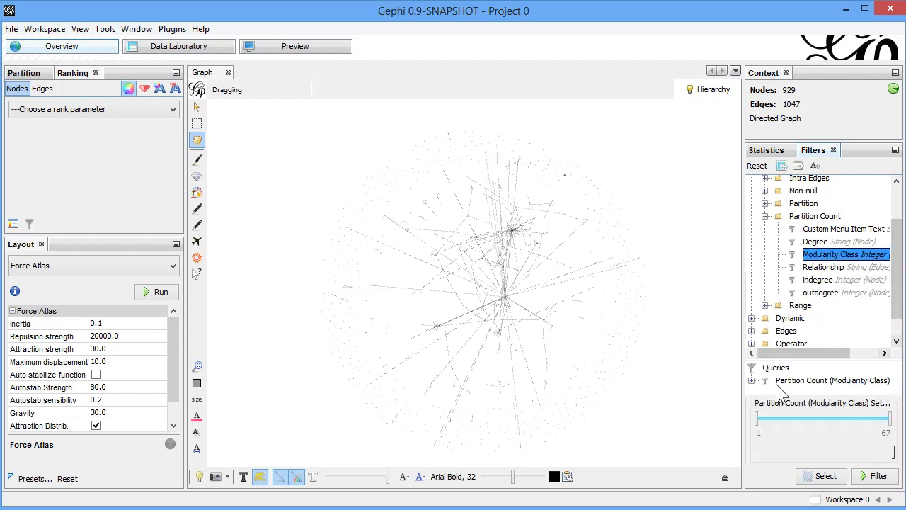
# Enlarge the queries area and expand the Partition Count (Modularity Class) query down to its range parameter.
pyautogui.click(751, 381)
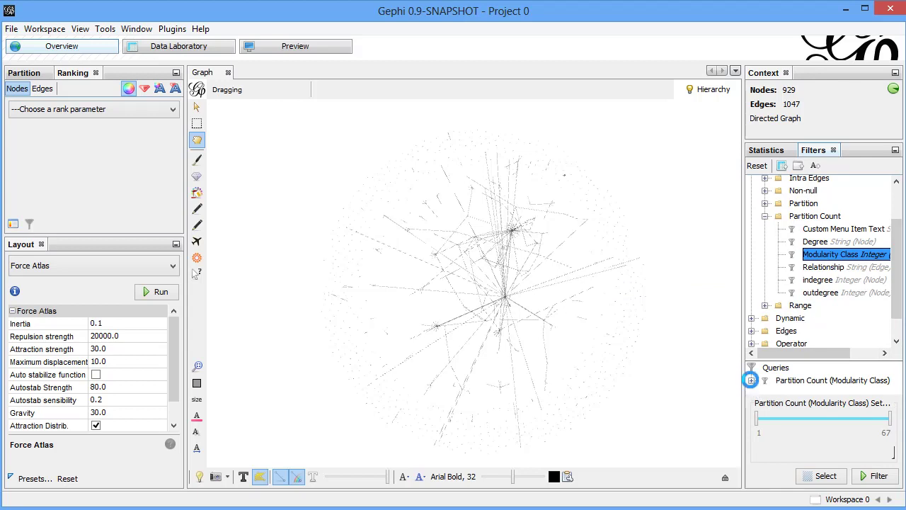
pyautogui.scroll(-1, 849, 374)
pyautogui.moveTo(870, 360); pyautogui.dragTo(871, 302)
pyautogui.click(808, 334)
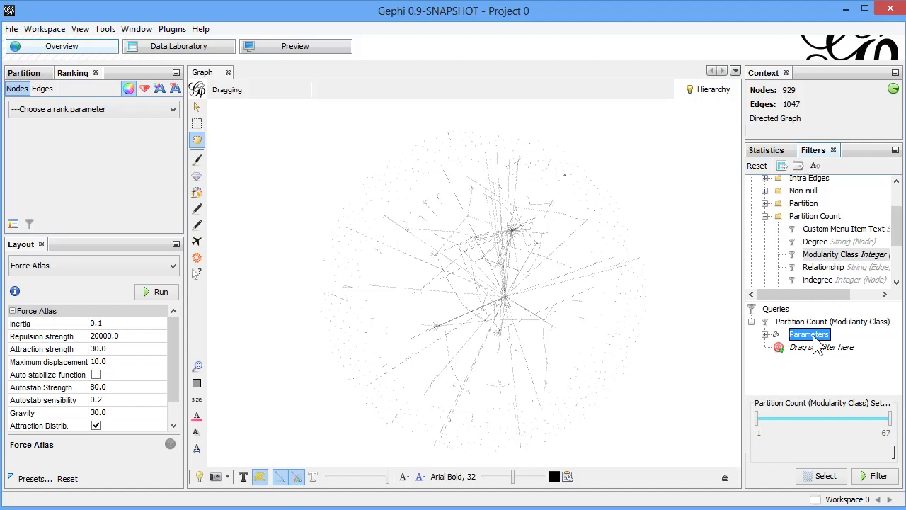
pyautogui.click(765, 334)
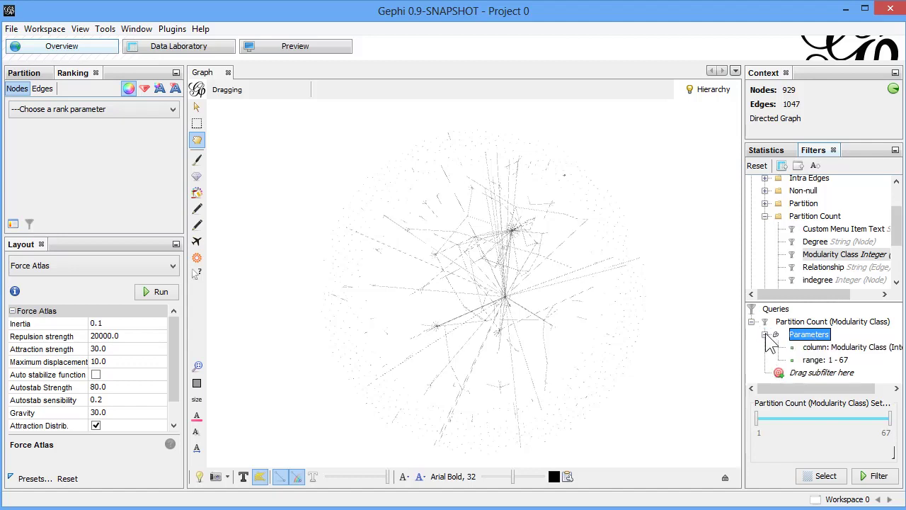
pyautogui.click(825, 363)
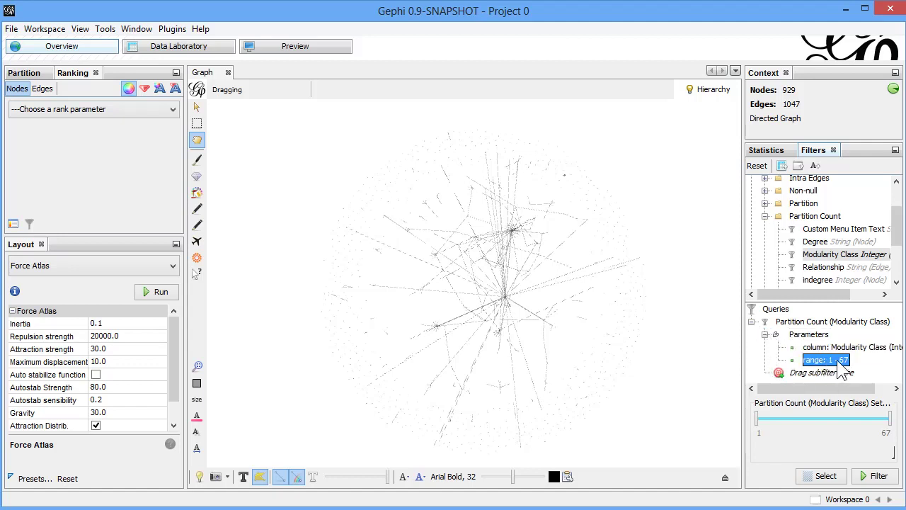
# Set the Modularity Class partition count range to 17–67 and apply the filter to the network.
pyautogui.click(757, 419)
pyautogui.moveTo(757, 418); pyautogui.dragTo(790, 418)
pyautogui.click(881, 479)
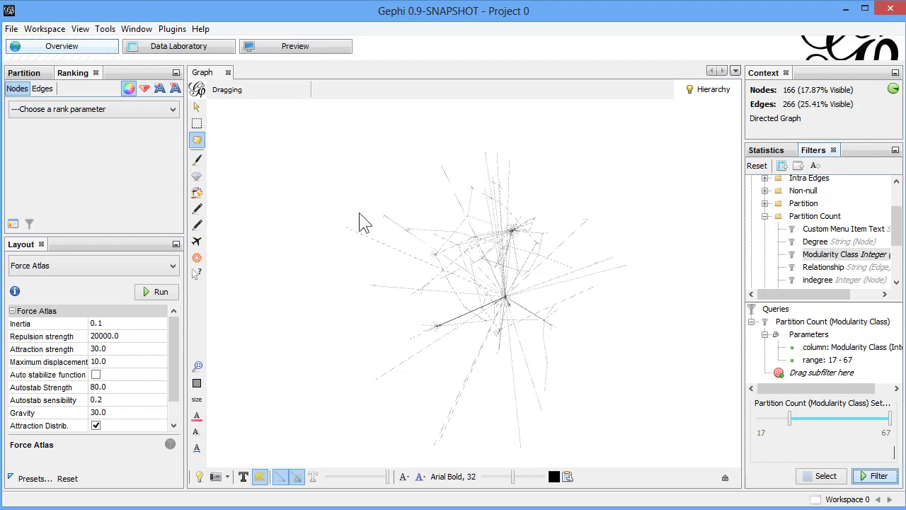
# Lower the active filter's range to 5–67 and inspect the filtered network up close.
pyautogui.moveTo(790, 422); pyautogui.dragTo(771, 425)
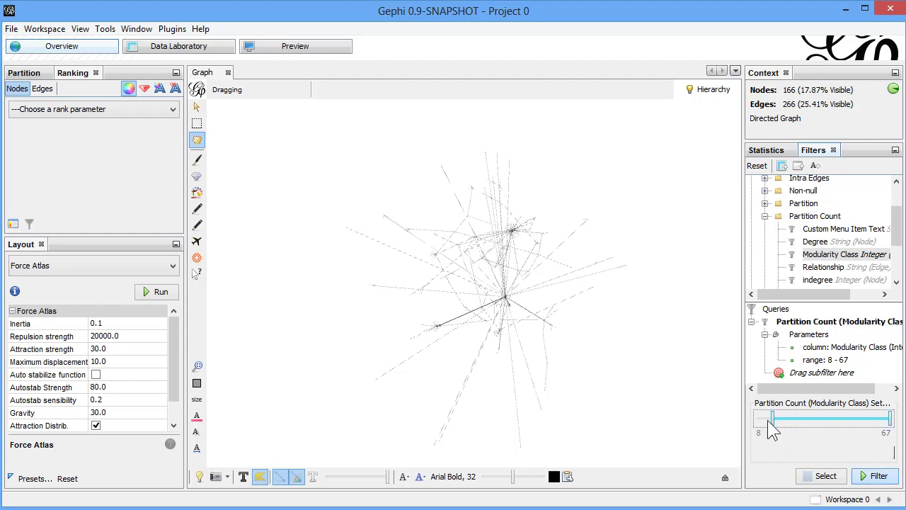
pyautogui.moveTo(768, 421); pyautogui.dragTo(764, 422)
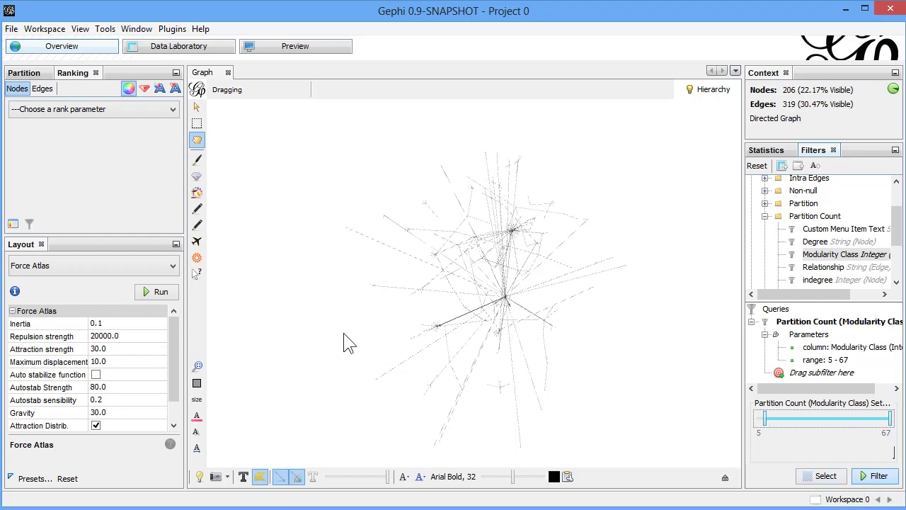
pyautogui.scroll(5, 347, 343)
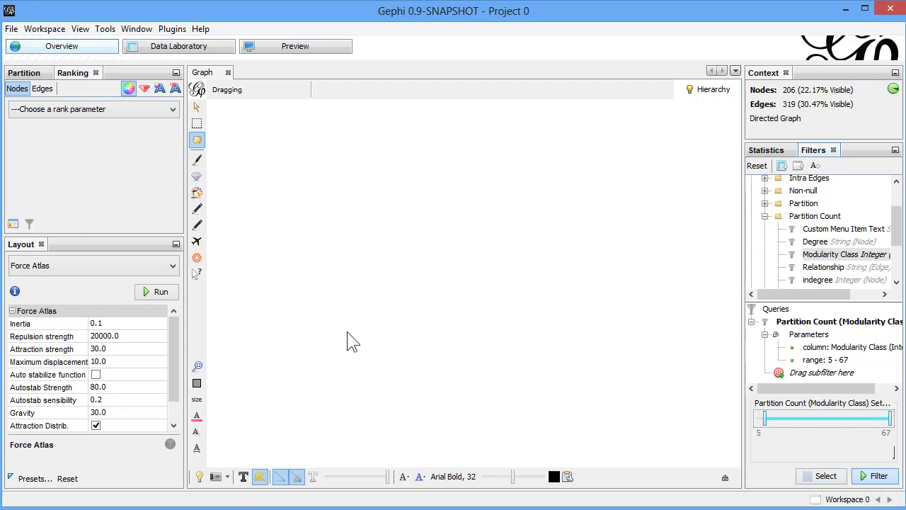
pyautogui.scroll(-2, 347, 344)
pyautogui.scroll(-3, 347, 344)
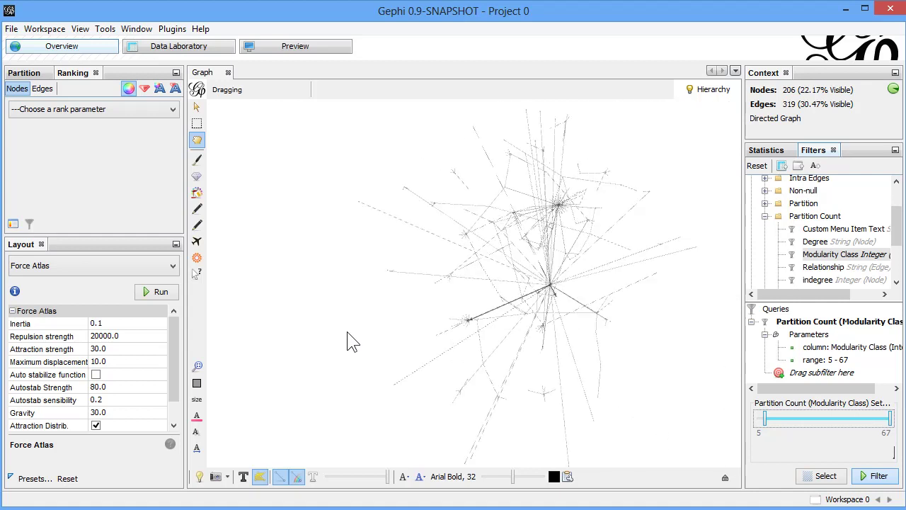
pyautogui.scroll(5, 346, 344)
pyautogui.scroll(-5, 347, 343)
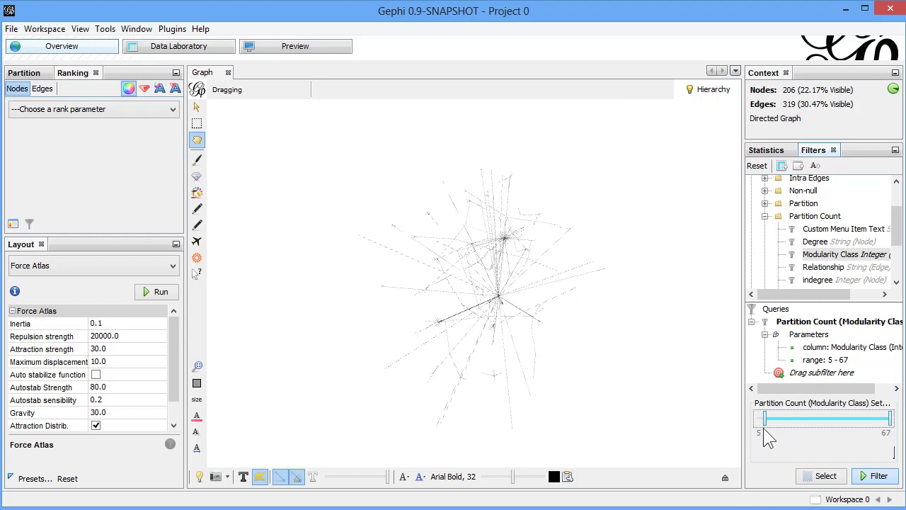
# Widen the Modularity Class filter range to 1–67 and examine the isolated nodes and small groups around the network's edge.
pyautogui.moveTo(763, 424); pyautogui.dragTo(753, 430)
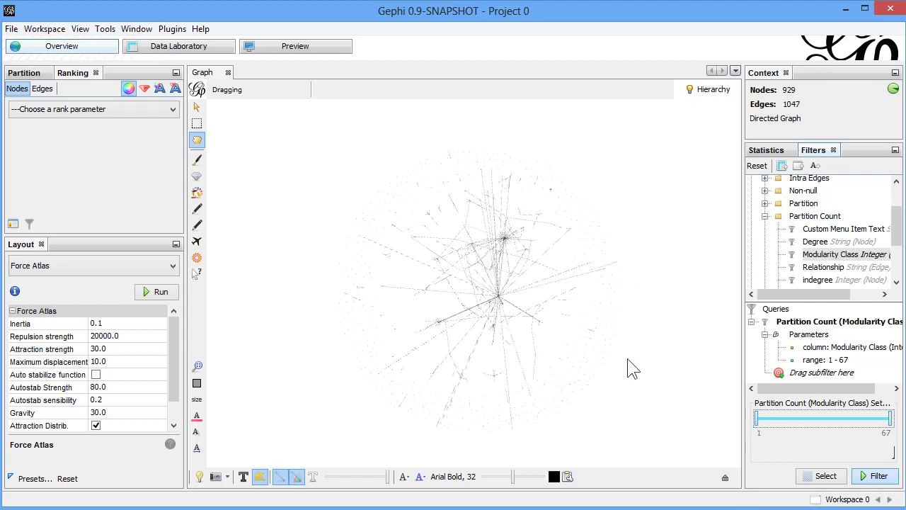
pyautogui.scroll(2, 453, 259)
pyautogui.scroll(3, 457, 261)
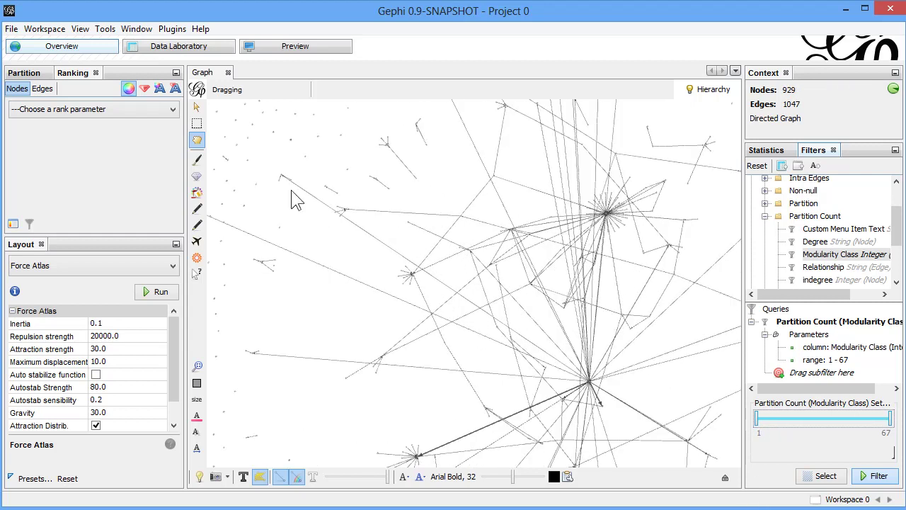
pyautogui.moveTo(289, 188); pyautogui.dragTo(349, 233)
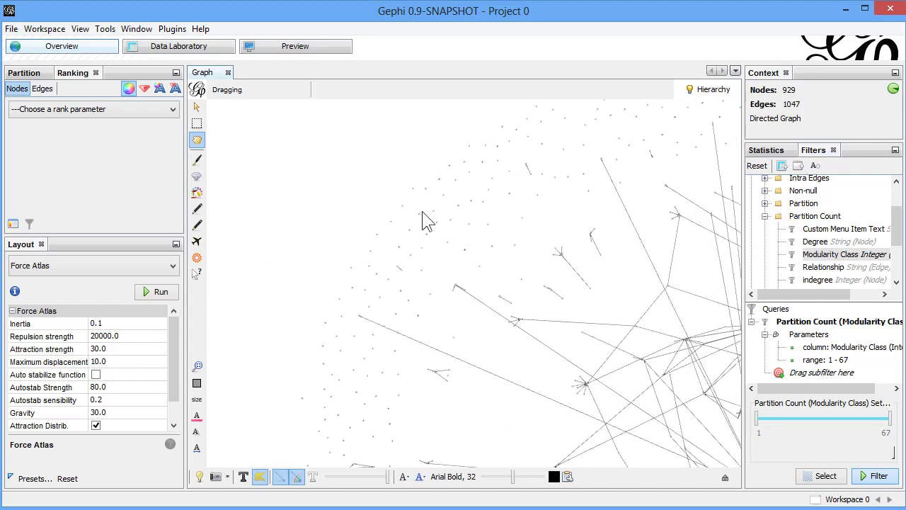
pyautogui.scroll(2, 627, 343)
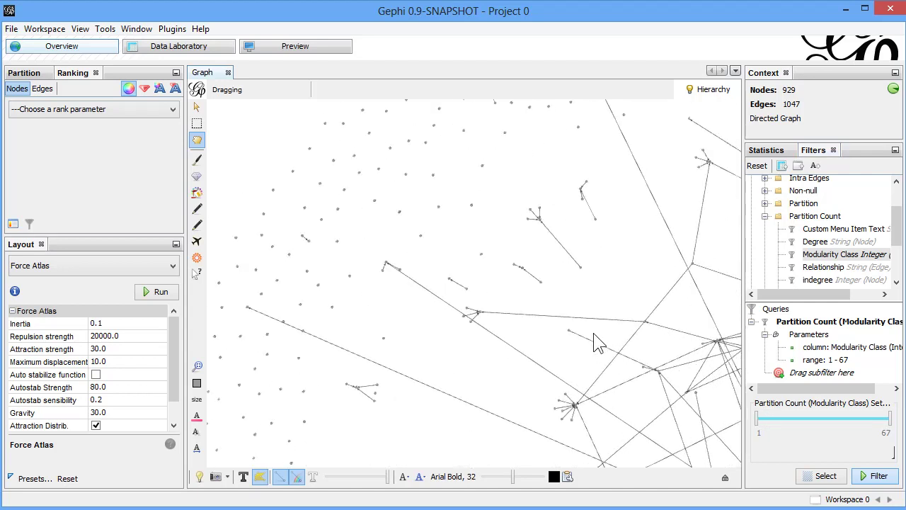
pyautogui.scroll(2, 446, 305)
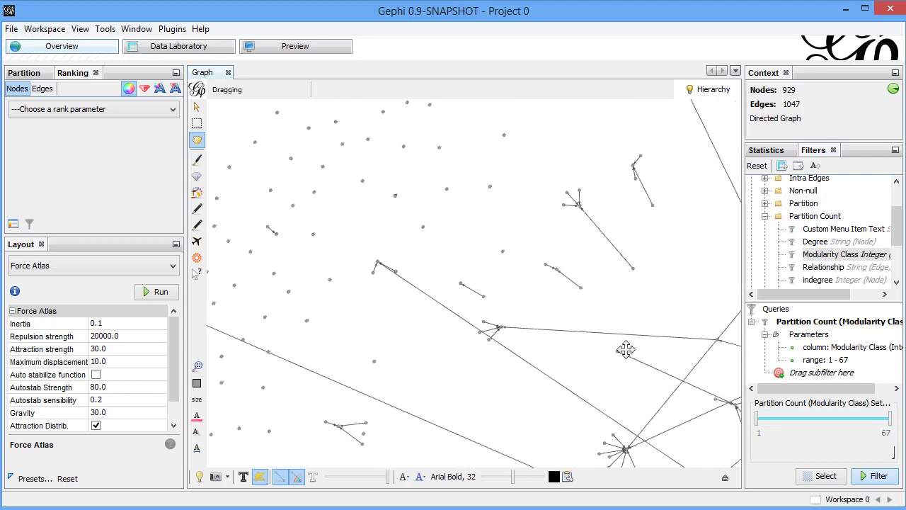
pyautogui.scroll(-5, 627, 348)
pyautogui.scroll(-5, 528, 290)
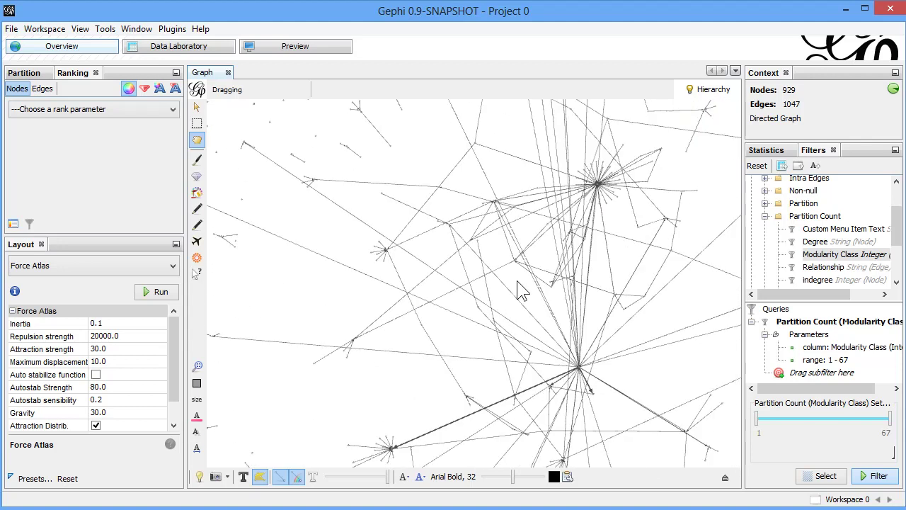
pyautogui.moveTo(540, 309); pyautogui.dragTo(533, 303)
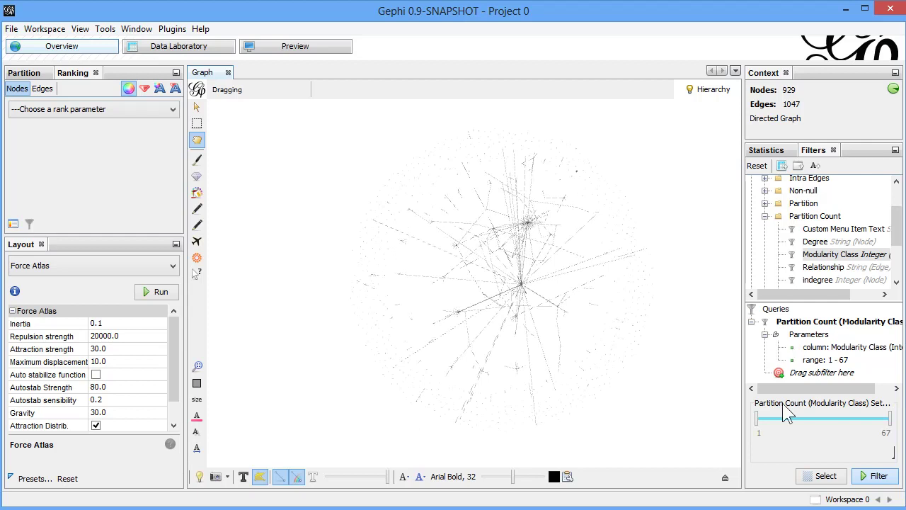
# Set the active Modularity Class partition count range to 3–67.
pyautogui.click(756, 420)
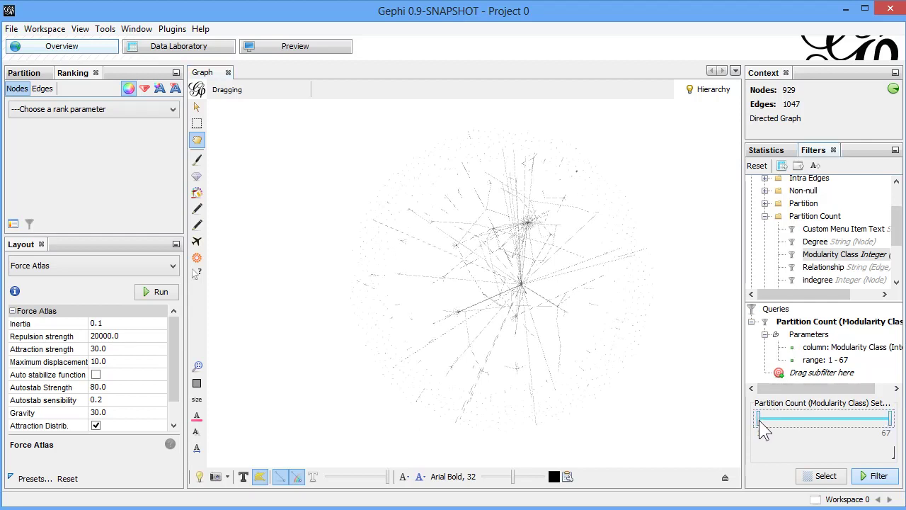
pyautogui.moveTo(760, 420); pyautogui.dragTo(762, 421)
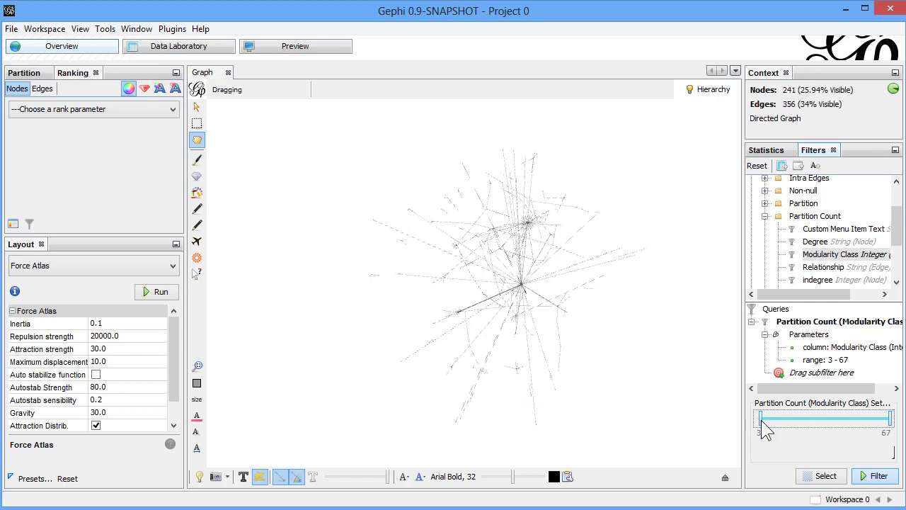
# Examine the clusters and connections that remain in the filtered graph, both close up and as a whole.
pyautogui.scroll(5, 504, 332)
pyautogui.scroll(-10, 504, 333)
pyautogui.scroll(10, 505, 326)
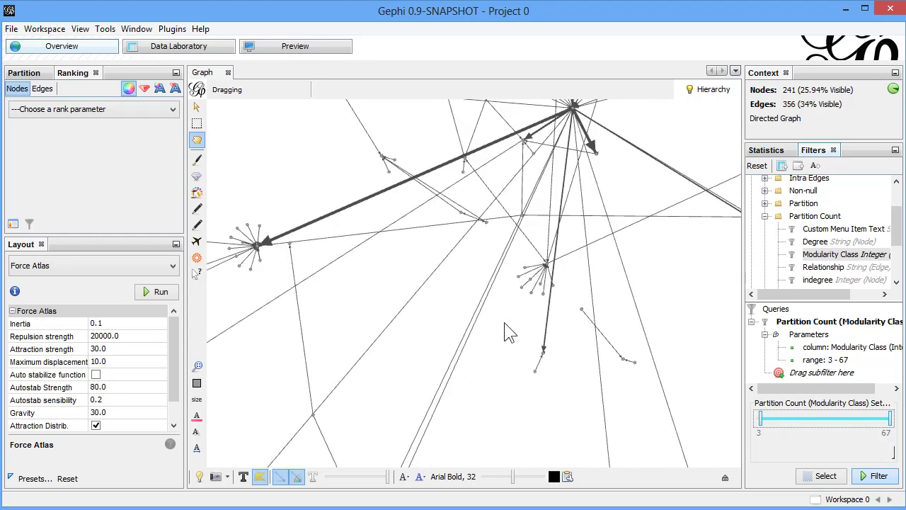
pyautogui.scroll(-3, 504, 332)
pyautogui.scroll(-5, 509, 298)
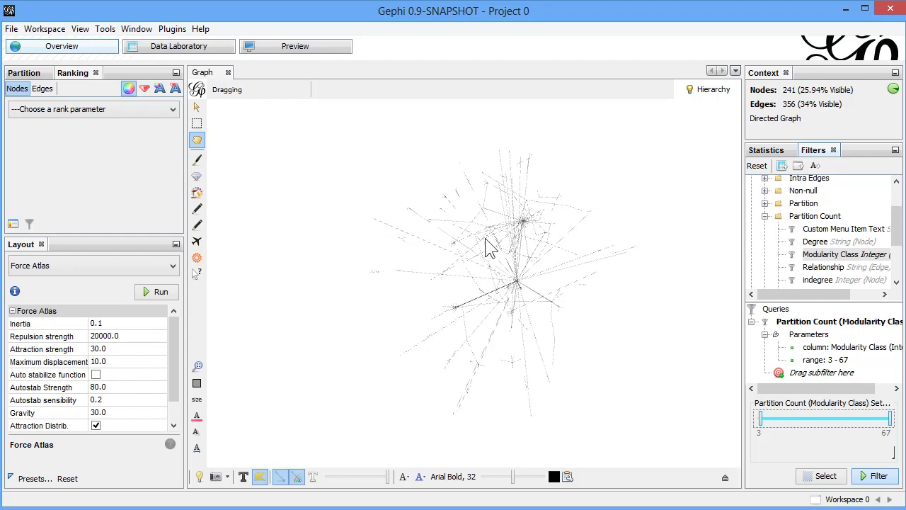
pyautogui.scroll(2, 574, 314)
pyautogui.scroll(3, 573, 314)
pyautogui.scroll(-5, 507, 287)
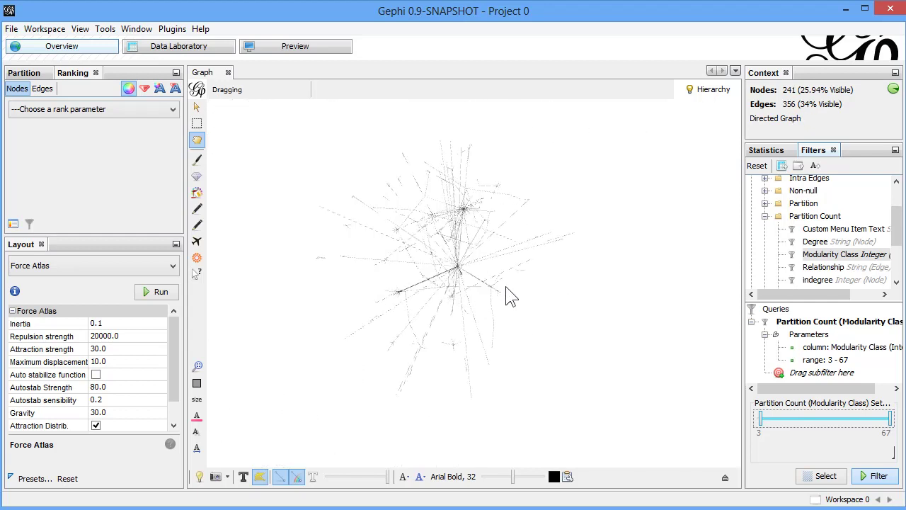
pyautogui.moveTo(465, 269)
pyautogui.mouseDown()
pyautogui.moveTo(455, 267)
pyautogui.moveTo(468, 270)
pyautogui.mouseUp()
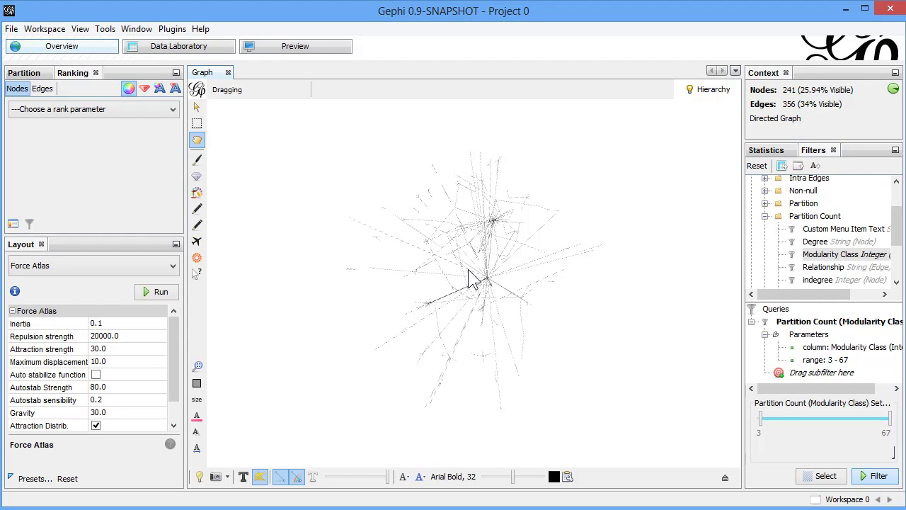